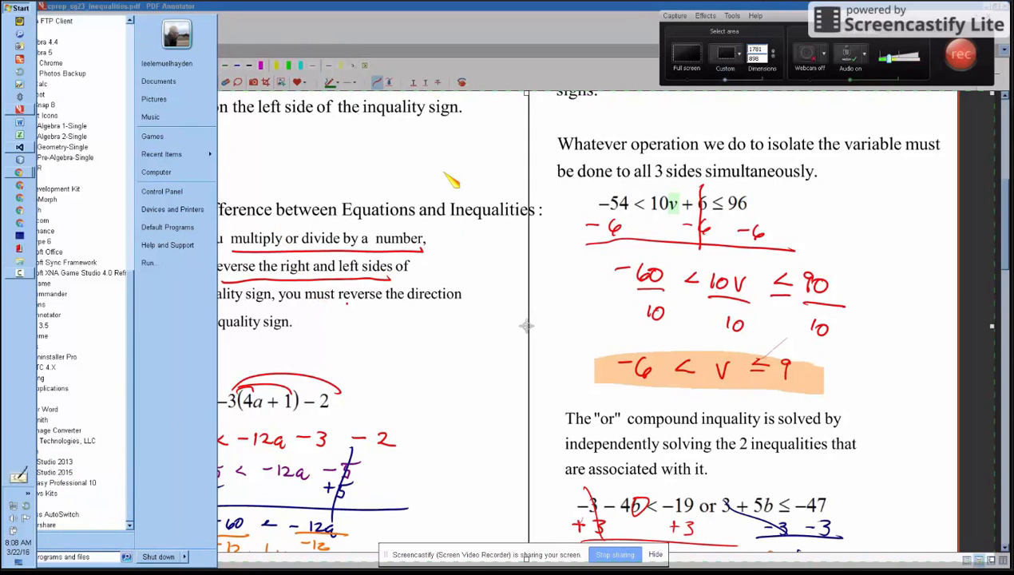
- Launch Camtasia Studio 8 from the TechSmith program folder and dismiss its welcome window
left_click(18, 7)
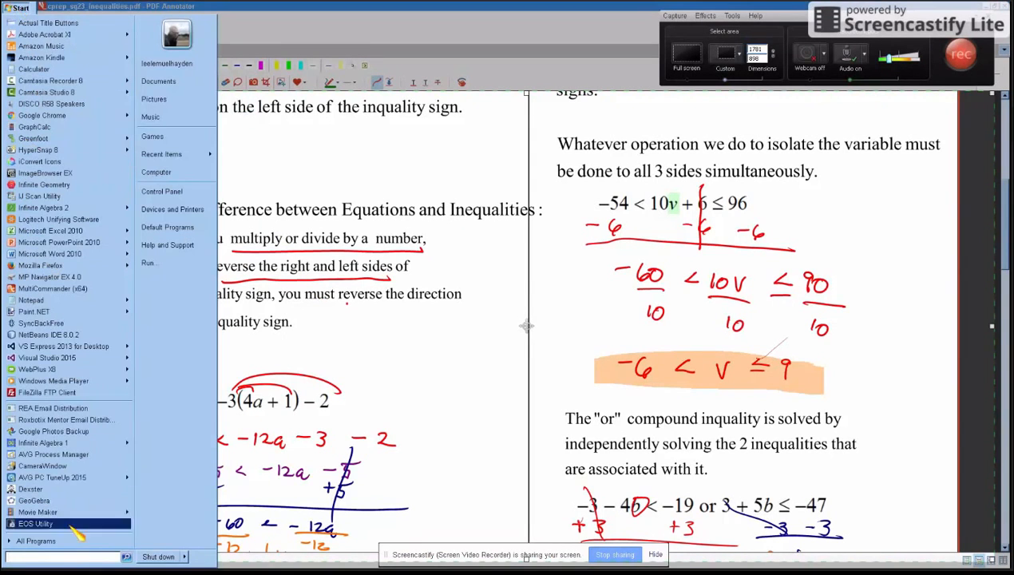
left_click(38, 540)
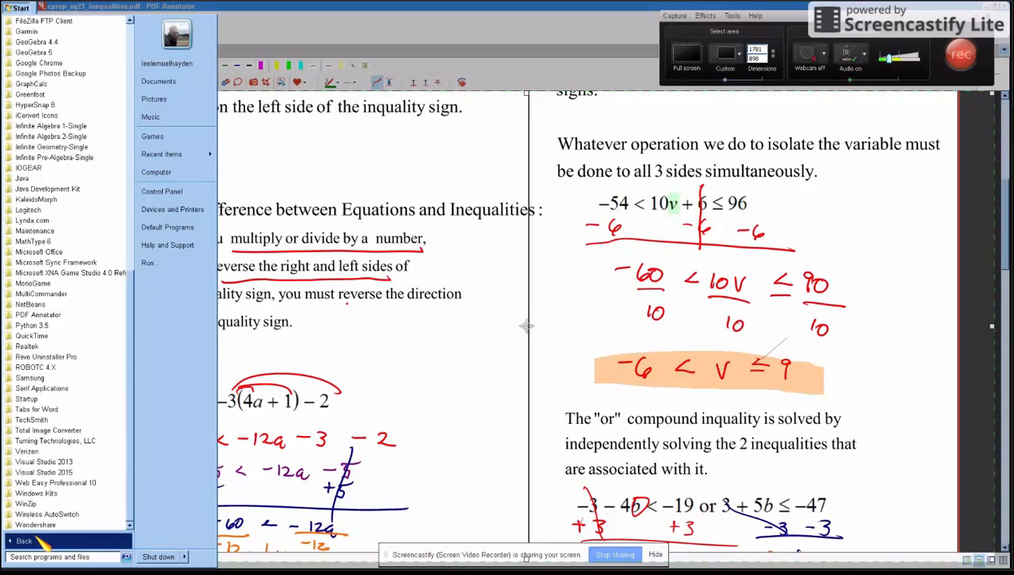
left_click(118, 420)
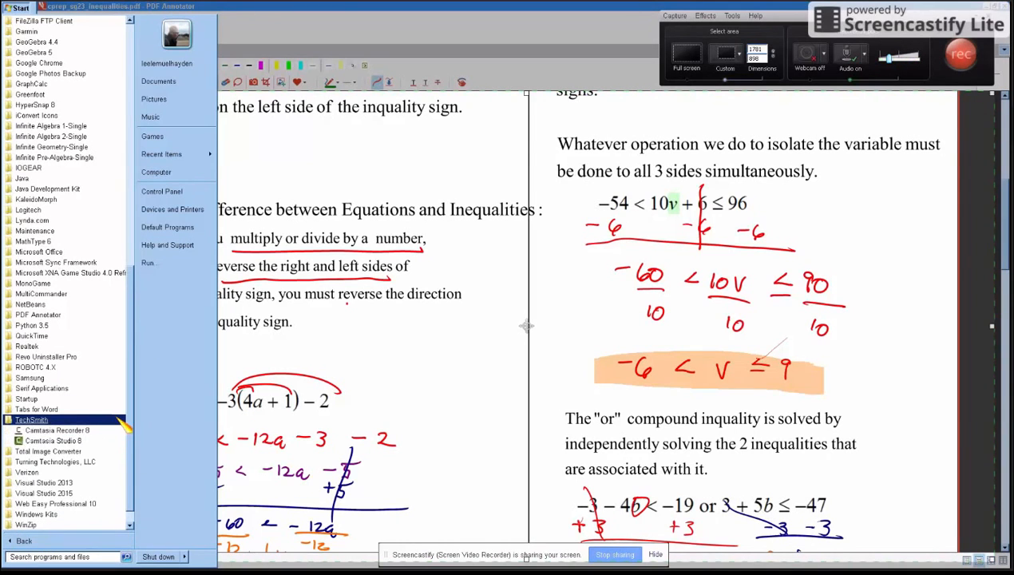
left_click(116, 452)
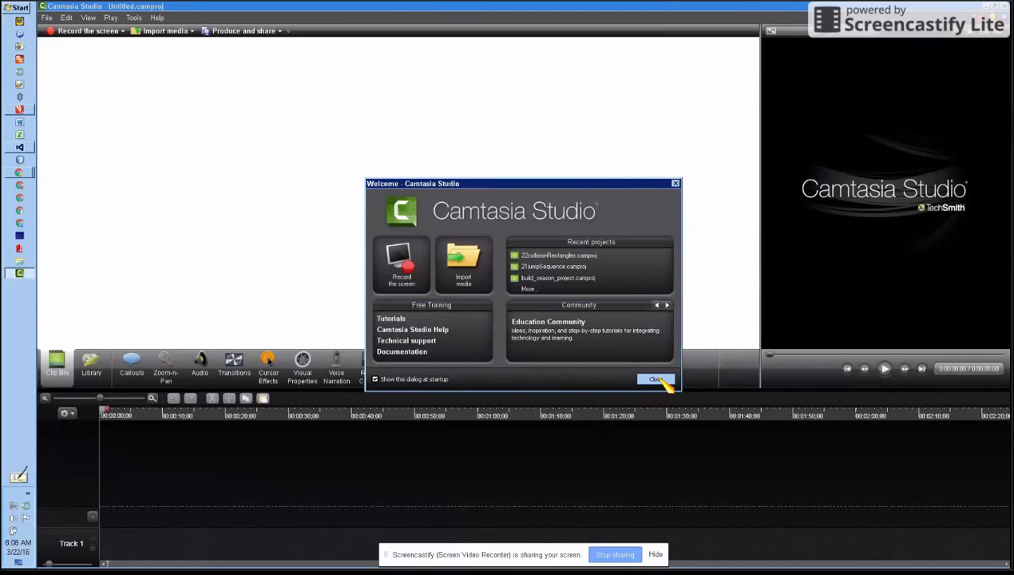
left_click(656, 380)
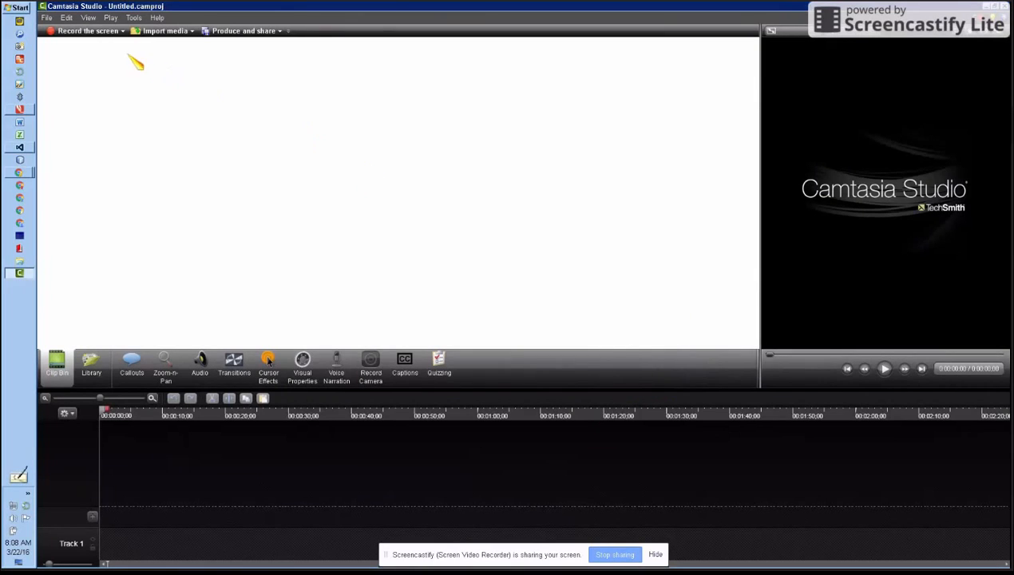
- Import the recording capture-1.trec from the Desktop into the project's clip bin
left_click(165, 31)
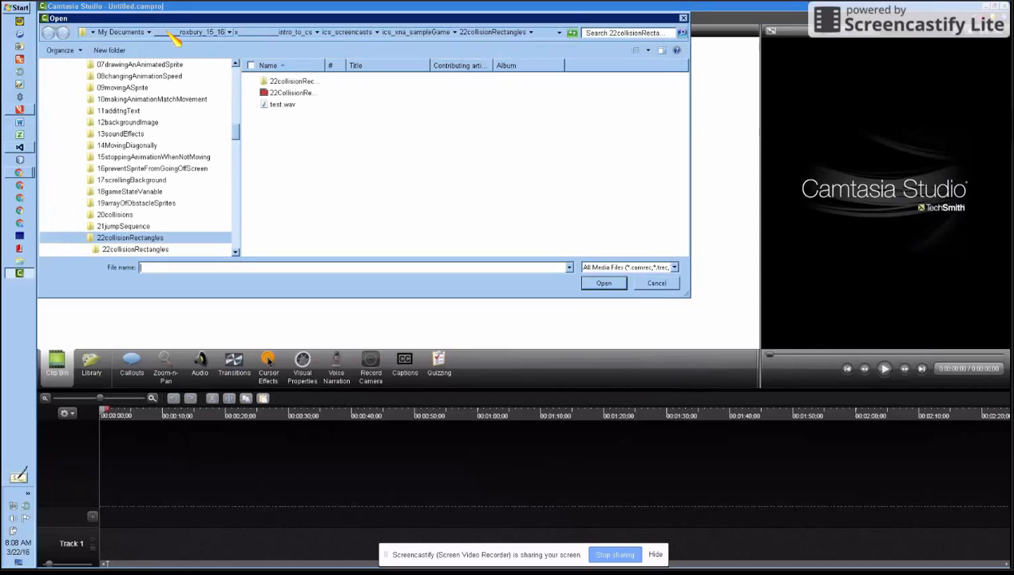
left_click_drag(238, 134, 239, 72)
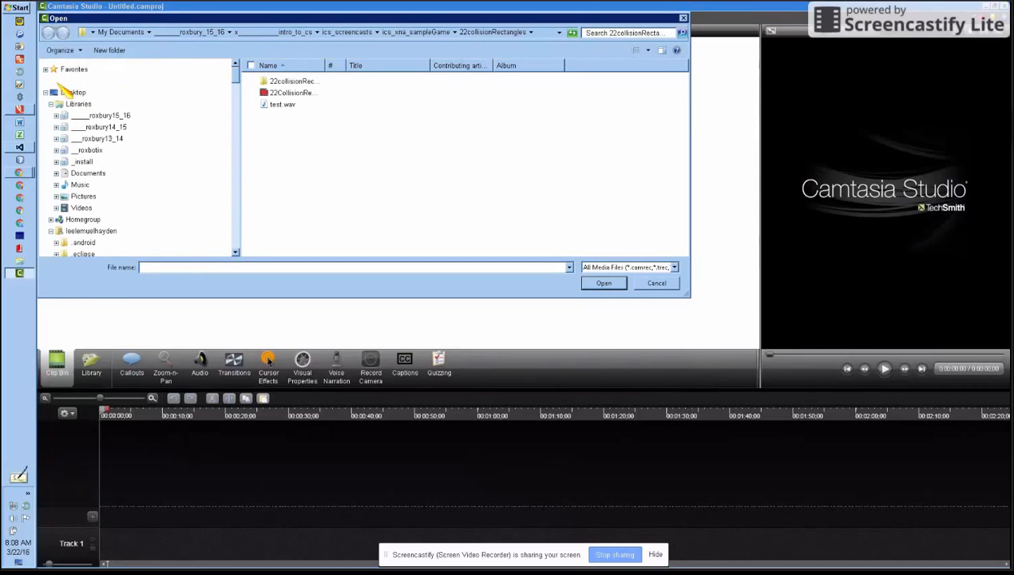
left_click(71, 92)
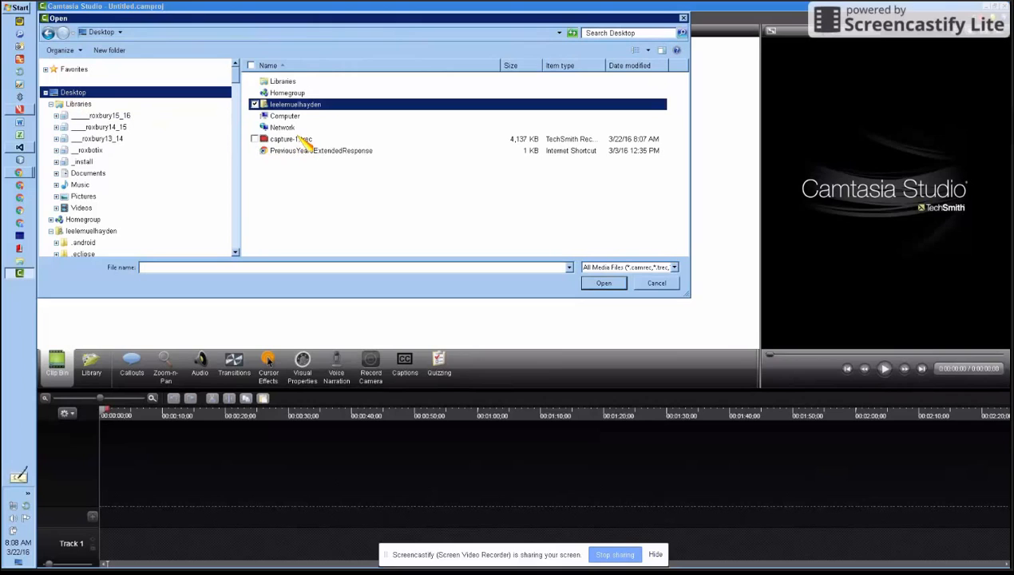
double_click(303, 142)
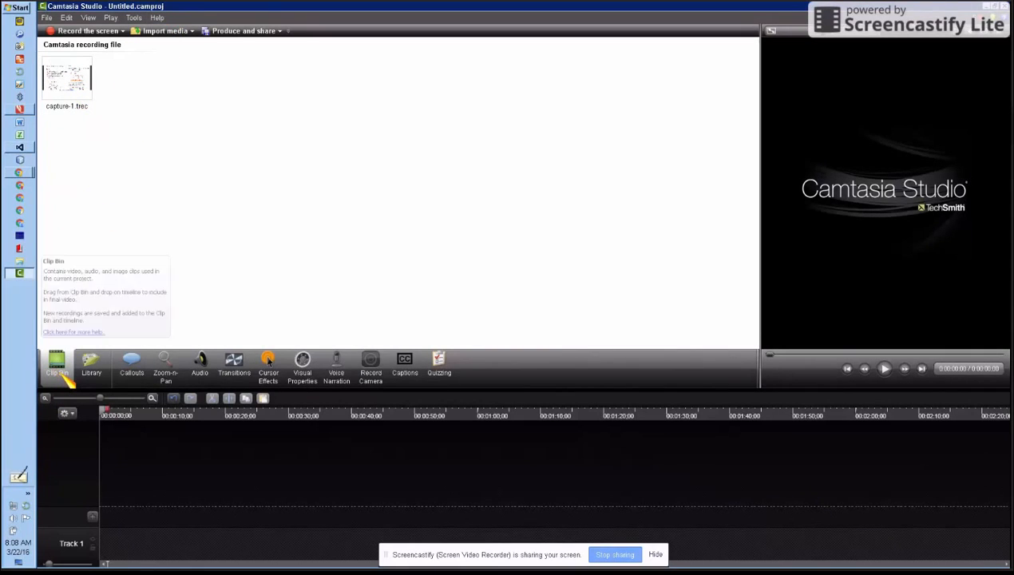
- Add the capture-1.trec clip to the timeline at the playhead
left_click(81, 88)
right_click(83, 90)
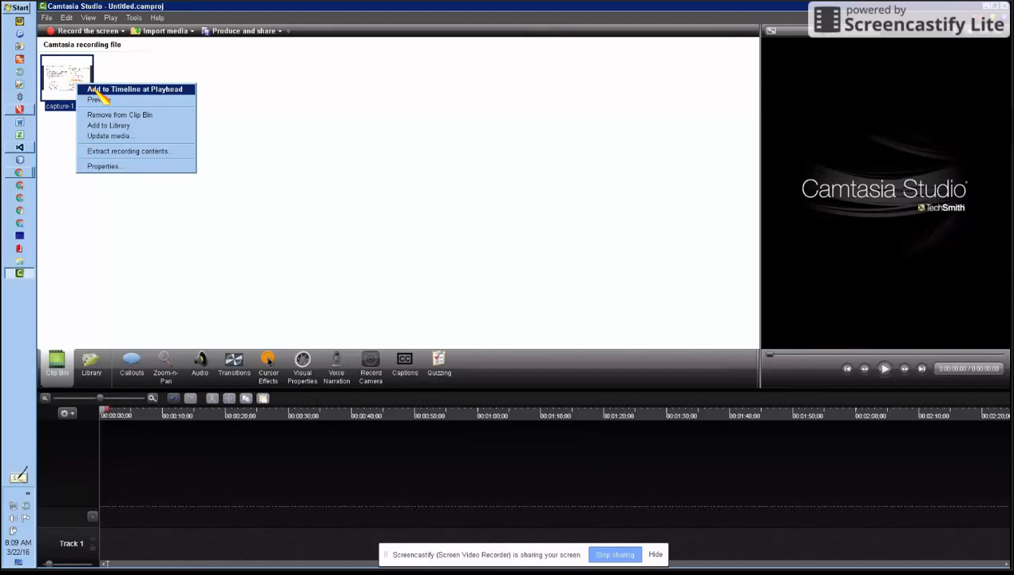
left_click(97, 90)
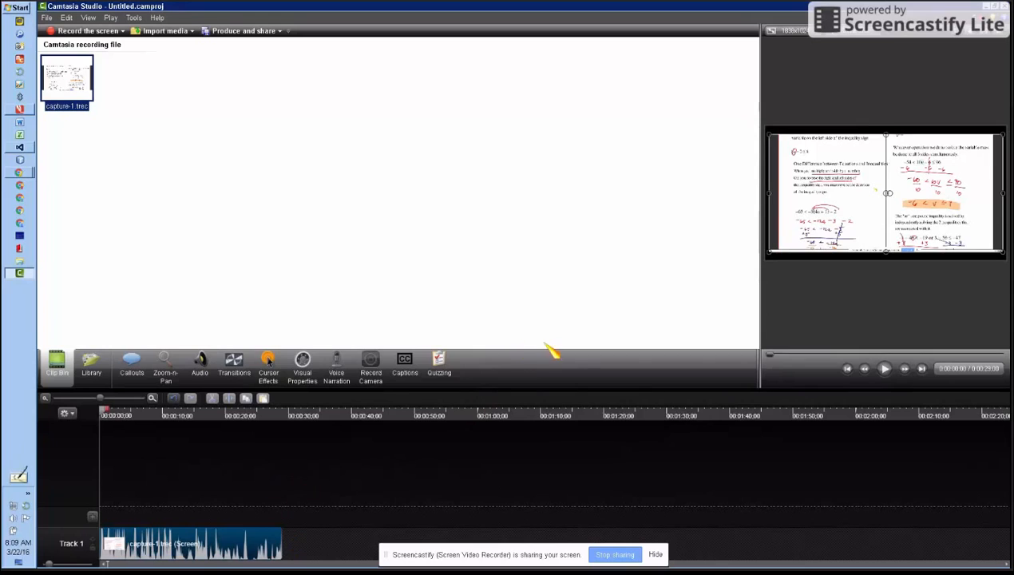
- Preview parts of the recording by scrubbing and playing it, and return the playhead to the start
left_click_drag(112, 417, 143, 415)
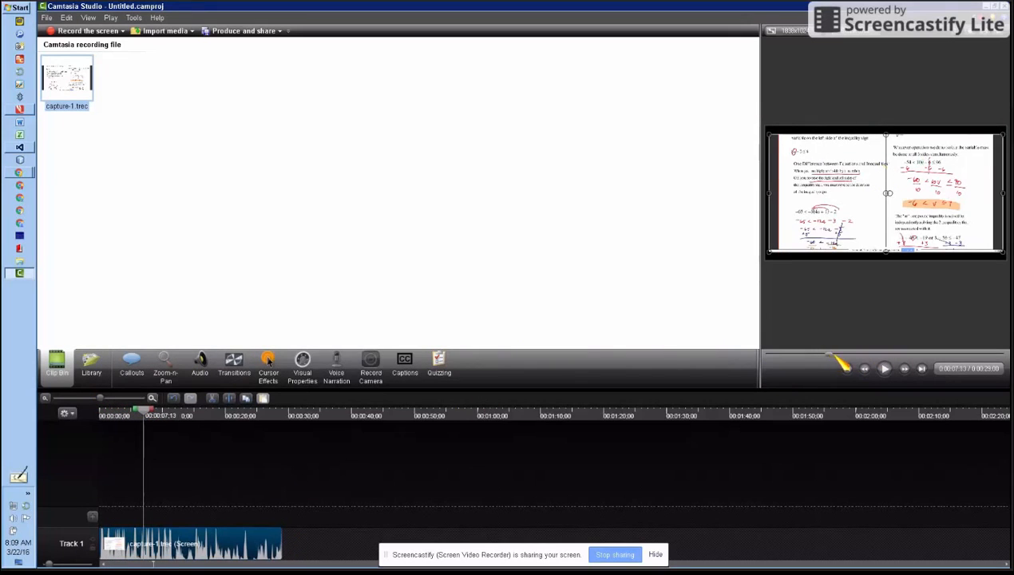
left_click(884, 368)
left_click(885, 368)
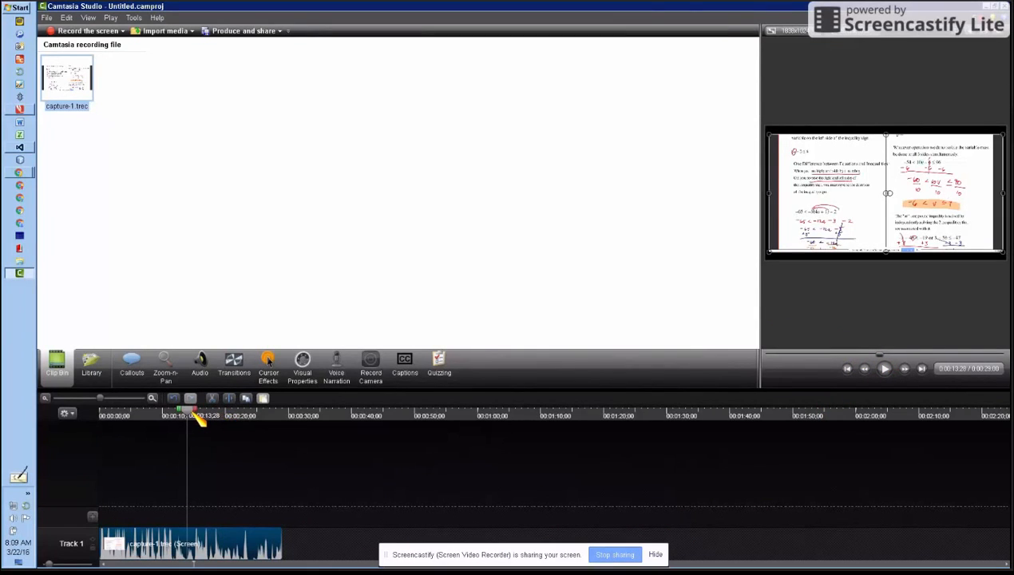
mouse_move(199, 420)
left_mouse_down()
mouse_move(267, 426)
mouse_move(160, 445)
mouse_move(112, 440)
mouse_move(136, 417)
mouse_move(217, 418)
left_mouse_up()
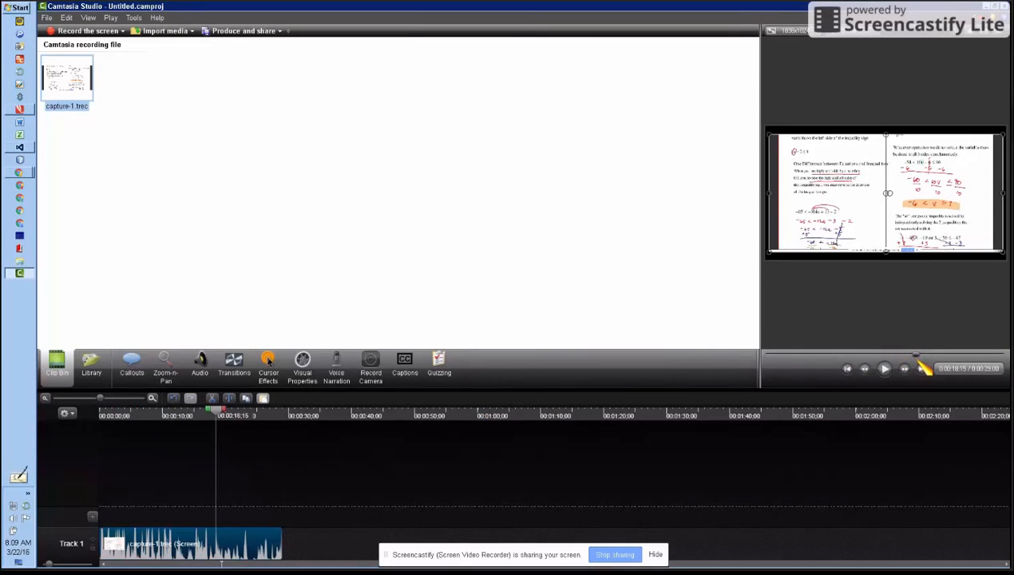
left_click_drag(916, 356, 753, 434)
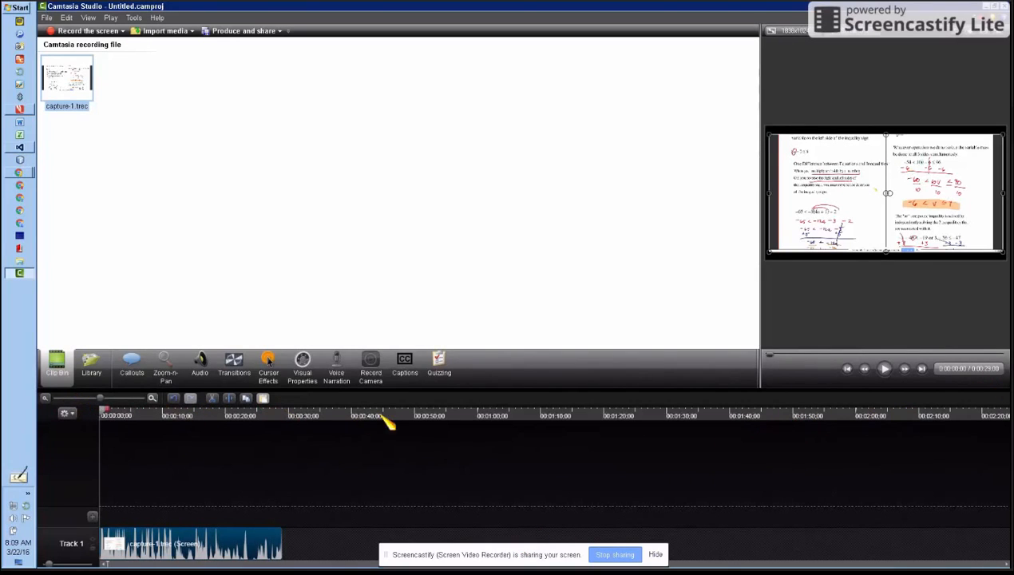
- Delete the section of the Track 1 recording from about 4:15 to 8:04 (seconds:frames), previewing the audio to find the cut point
left_click(152, 398)
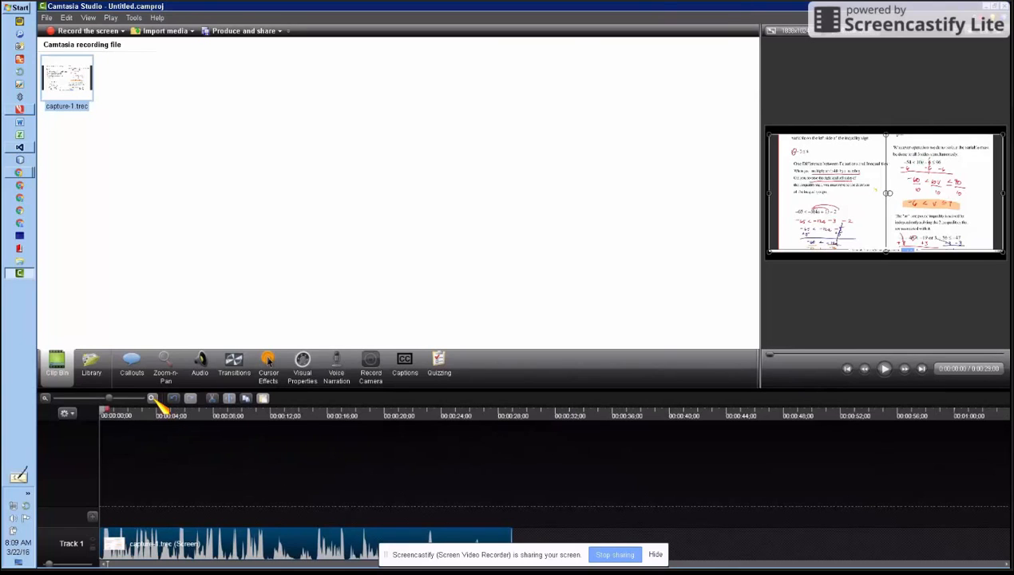
left_click(152, 398)
left_click(153, 399)
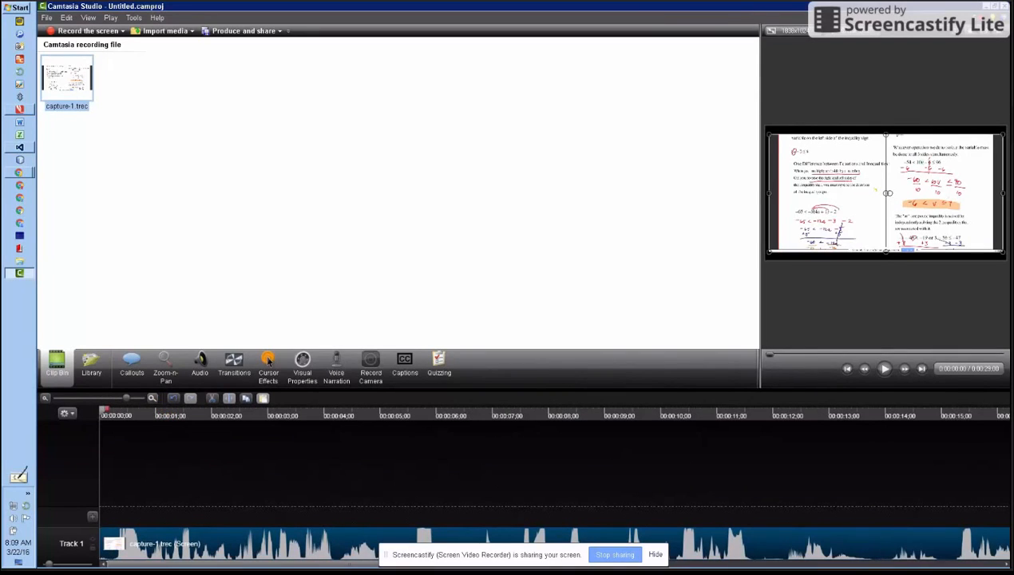
left_click_drag(369, 564, 779, 564)
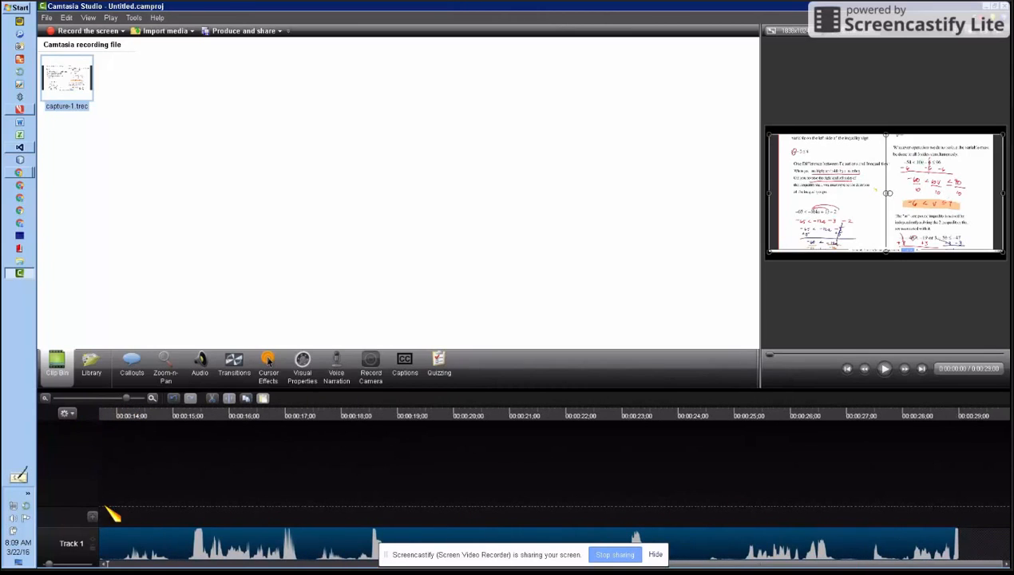
left_click(153, 399)
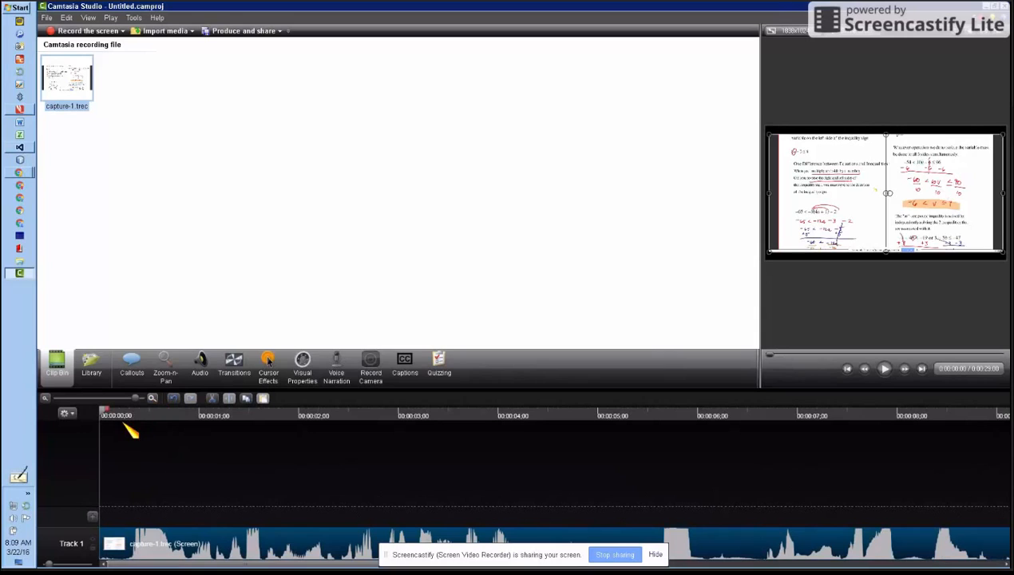
left_click_drag(108, 415, 334, 459)
left_click(884, 369)
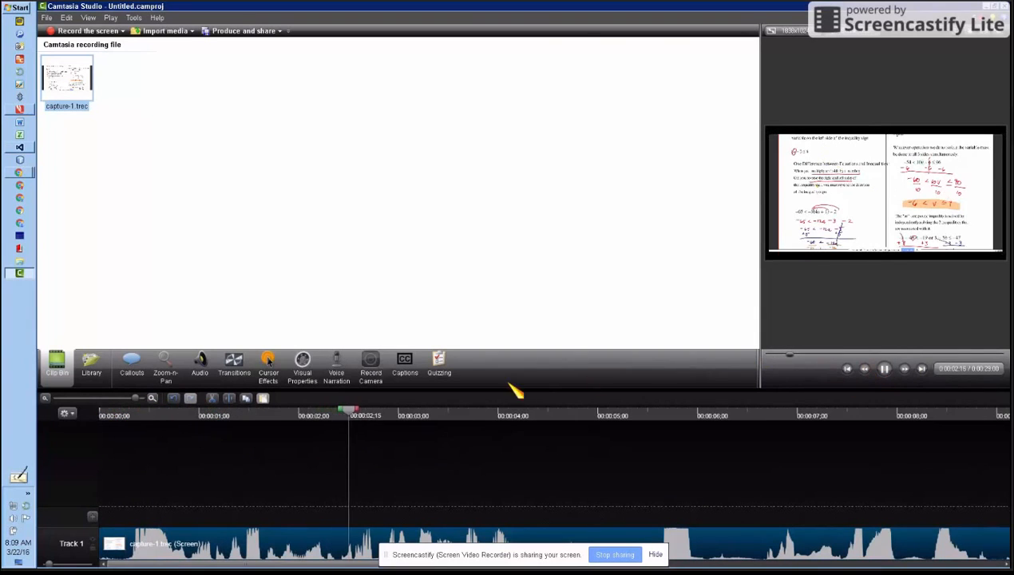
left_click(885, 369)
left_click_drag(559, 411, 916, 430)
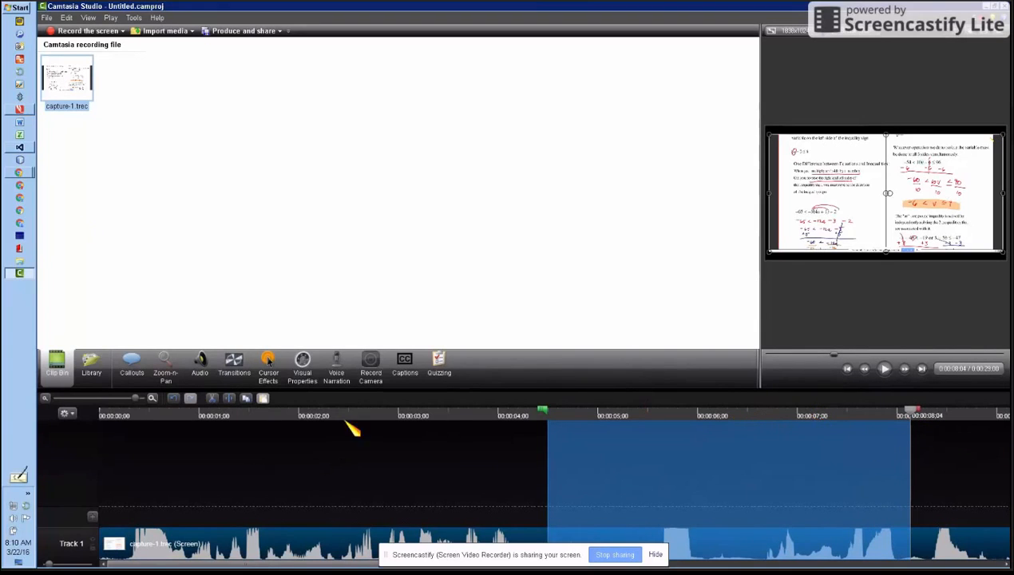
right_click(566, 455)
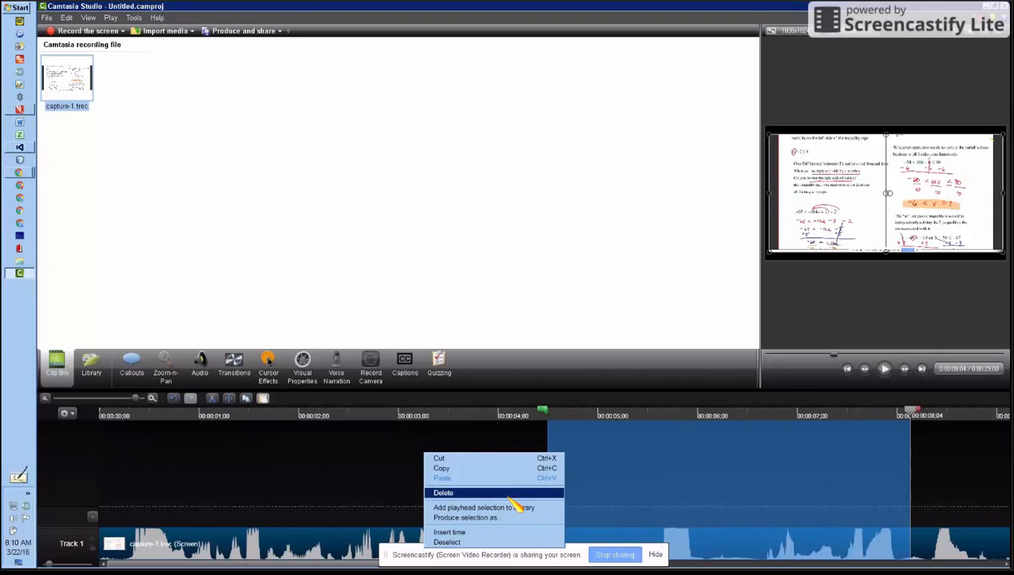
- Clear the time selection and close the gap on Track 1 by moving the second clip against the first
left_click(690, 416)
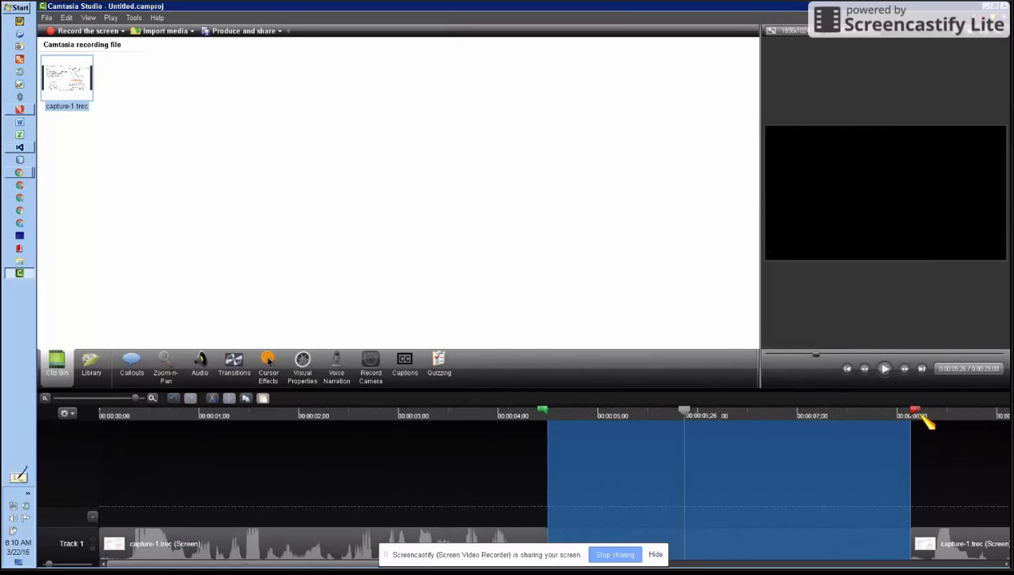
left_click_drag(688, 409, 523, 423)
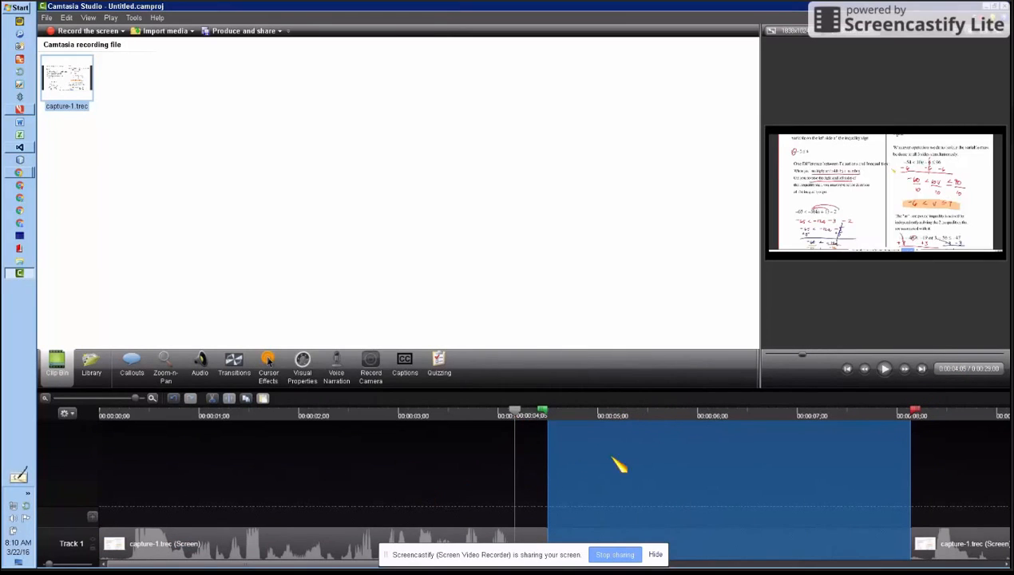
mouse_move(915, 411)
left_mouse_down()
mouse_move(384, 417)
mouse_move(593, 464)
mouse_move(559, 471)
left_mouse_up()
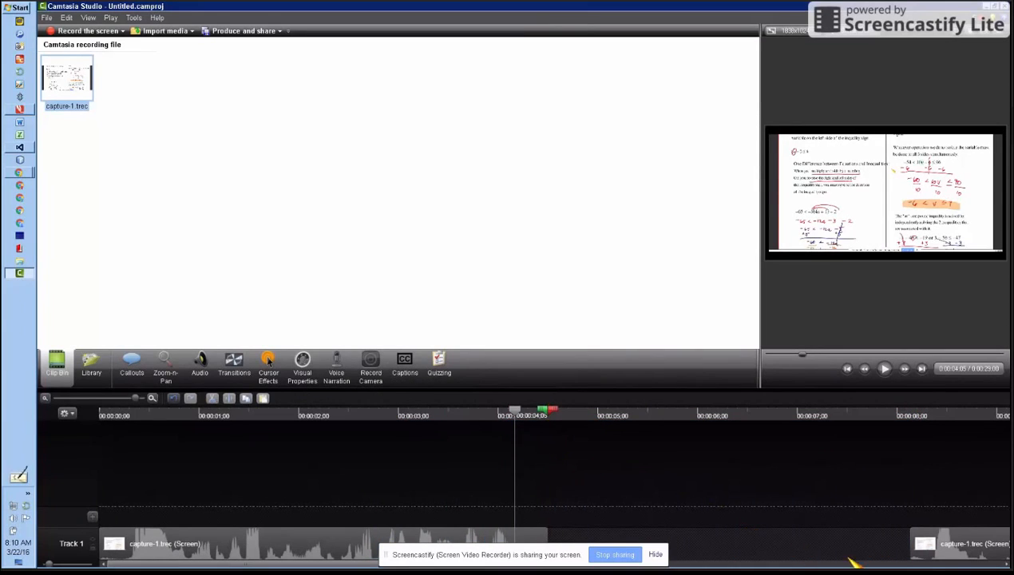
left_click_drag(1000, 557, 585, 556)
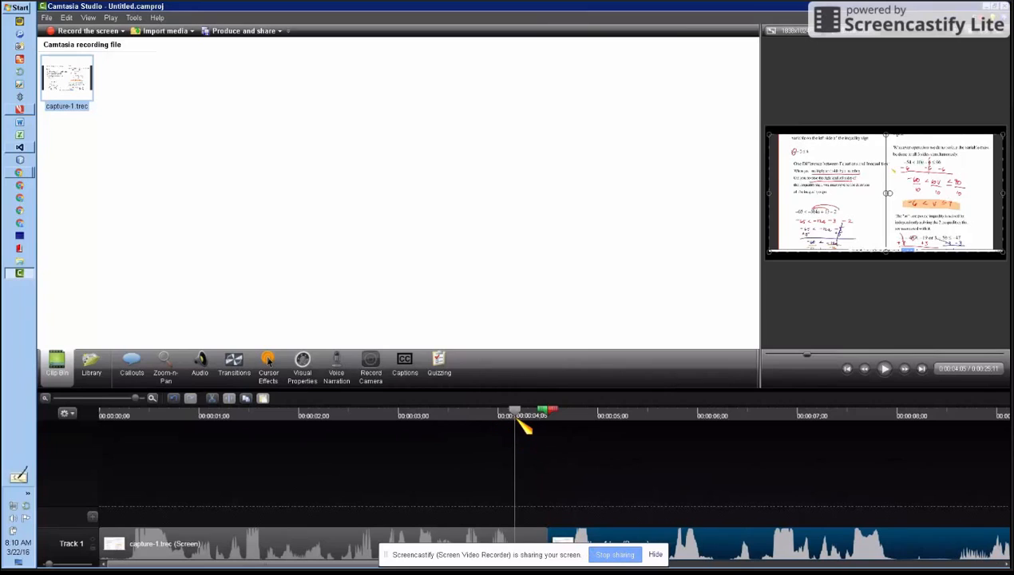
- Scrub the edited timeline across the join between the two clips and through to the end of the second clip
left_click_drag(520, 416, 551, 416)
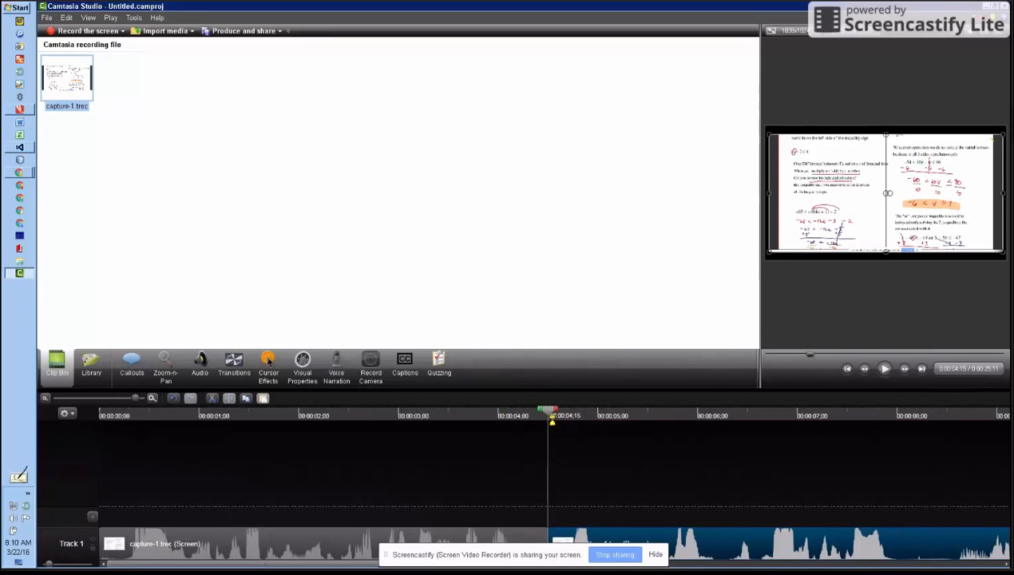
left_click_drag(561, 423, 463, 435)
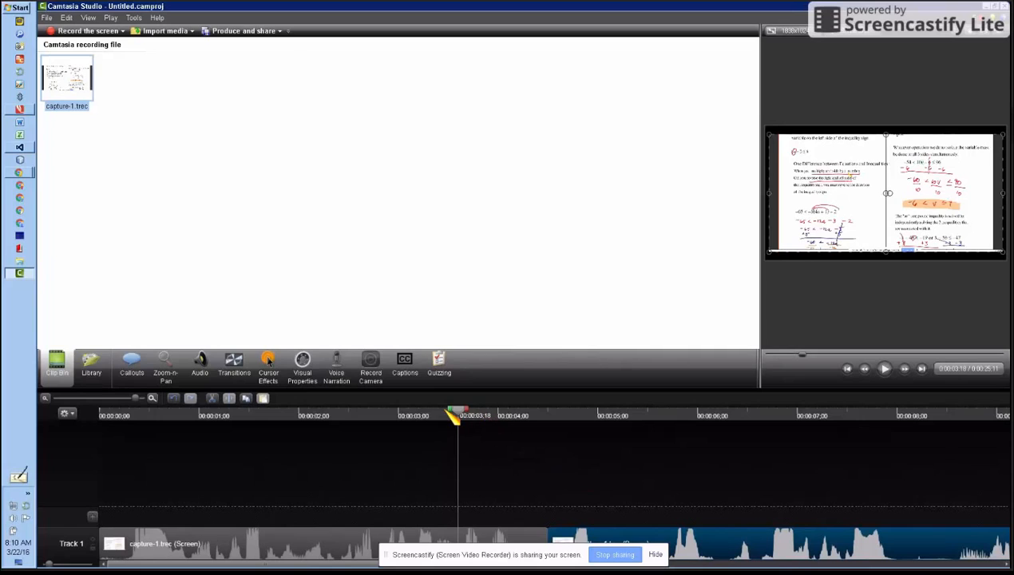
left_click(70, 18)
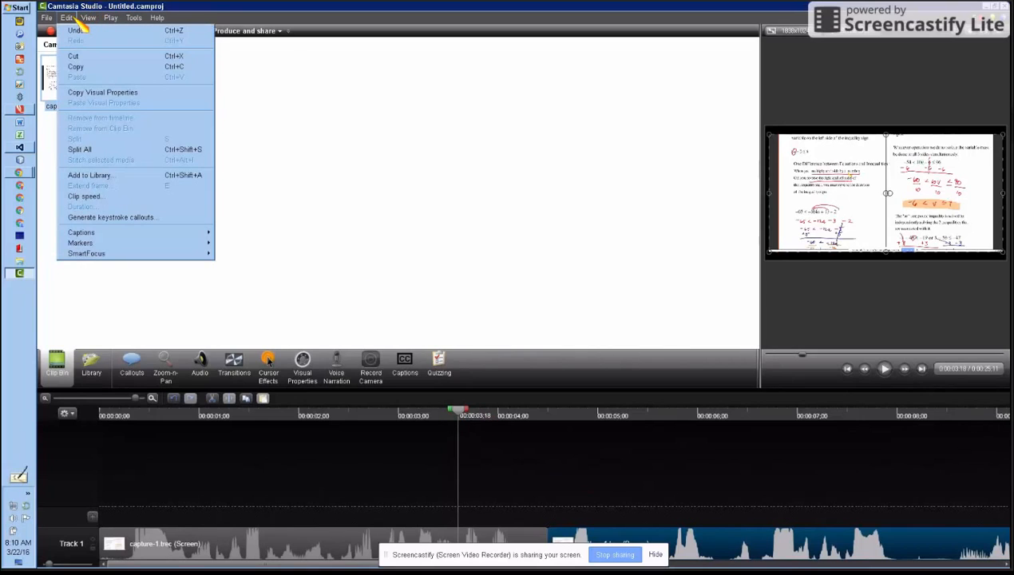
left_click(374, 81)
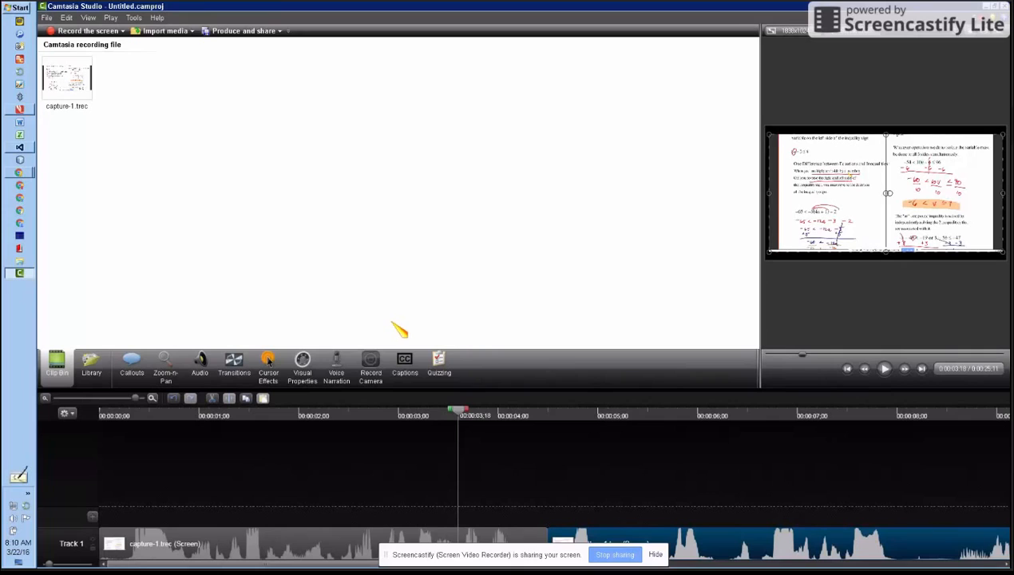
left_click_drag(466, 418, 660, 413)
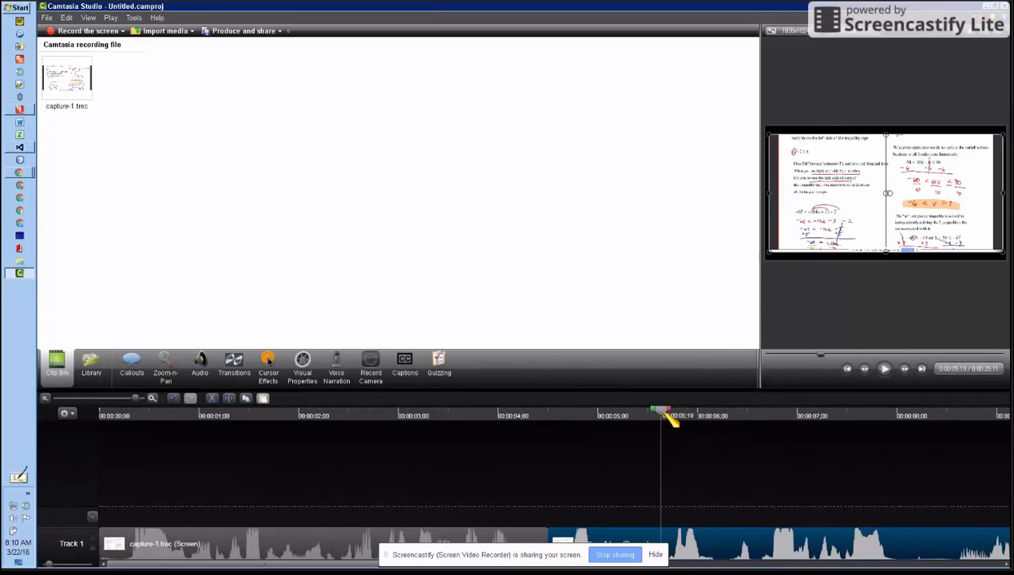
left_click_drag(670, 415, 1002, 413)
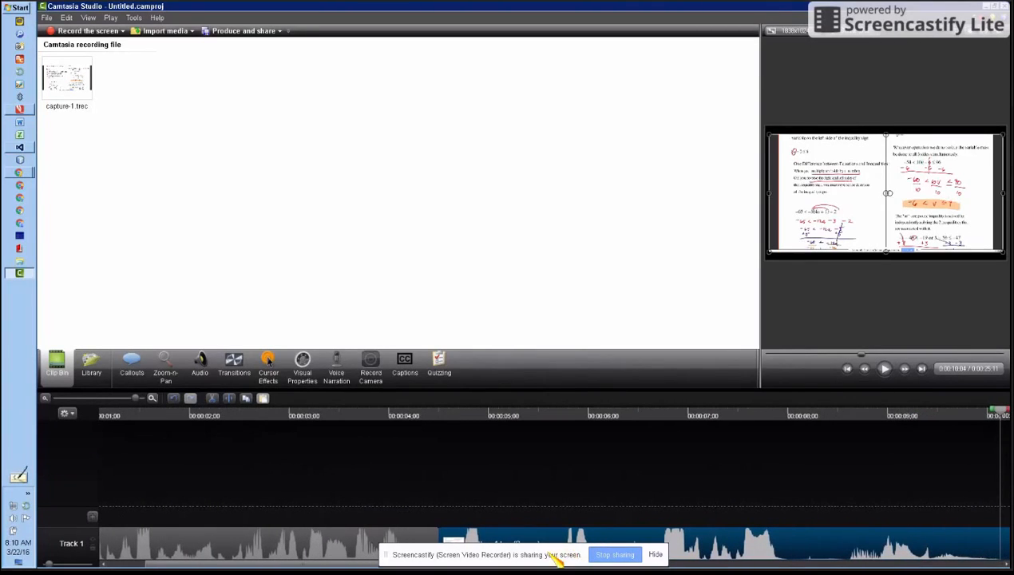
key("s")
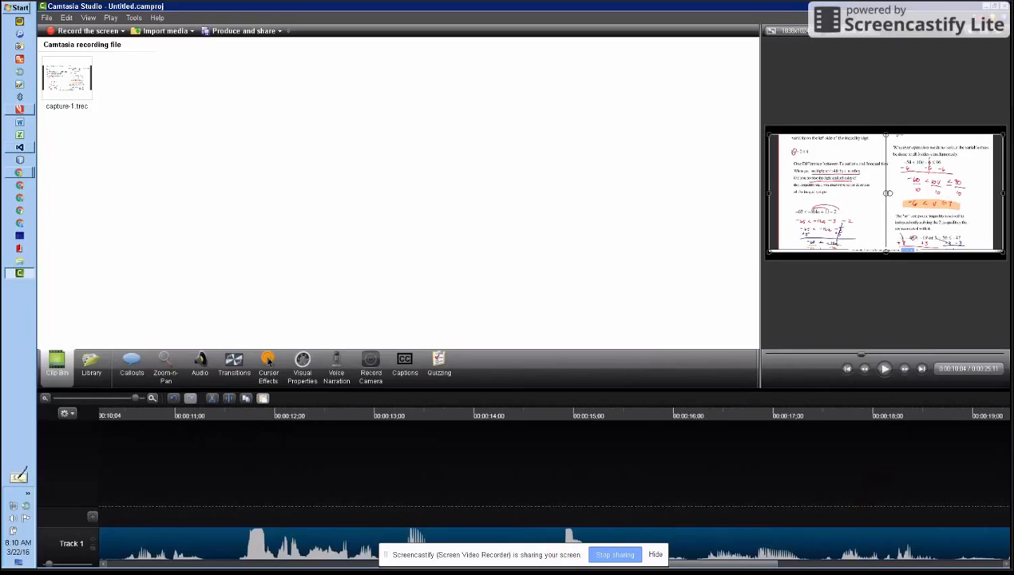
left_click(48, 399)
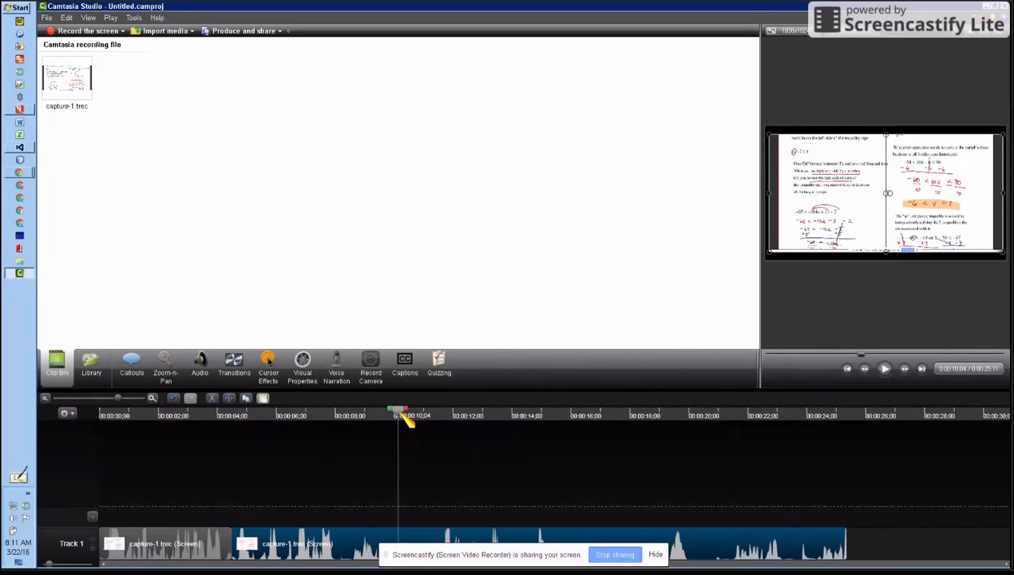
left_click_drag(407, 421, 844, 431)
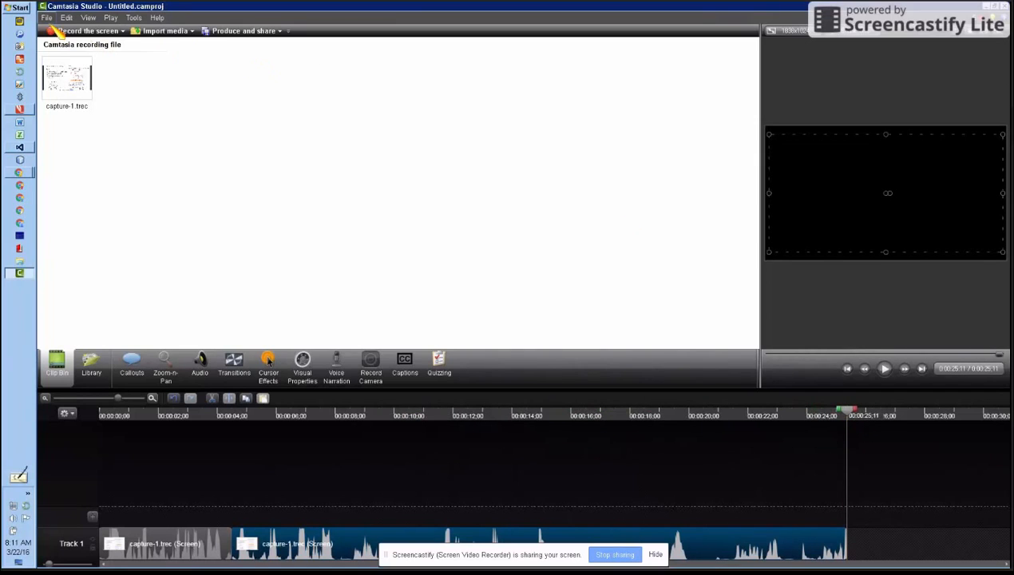
- Save the project to the Desktop as a Camtasia Studio Project file named asdfasdf
left_click(46, 18)
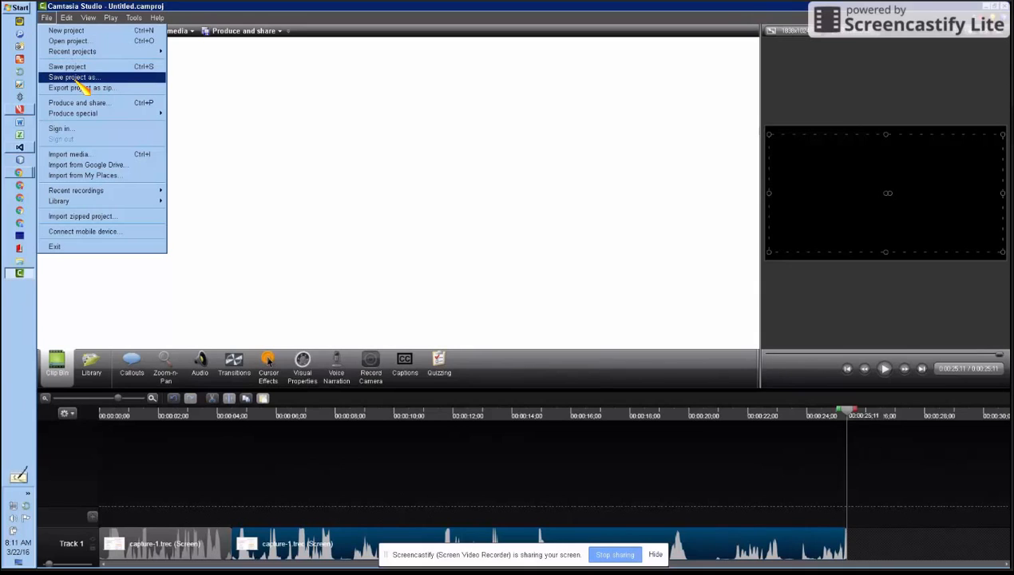
left_click(452, 238)
left_click(46, 17)
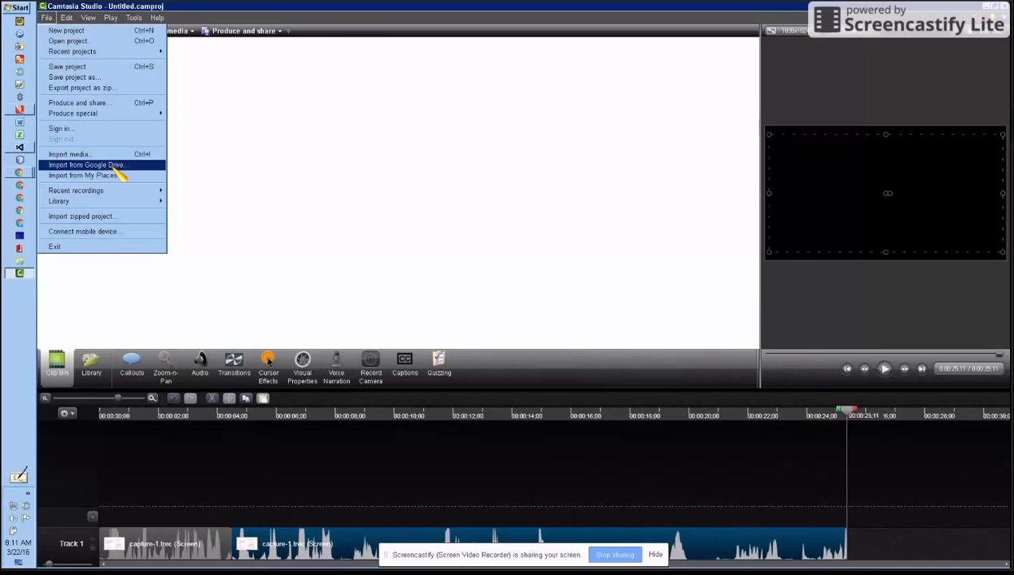
left_click(128, 80)
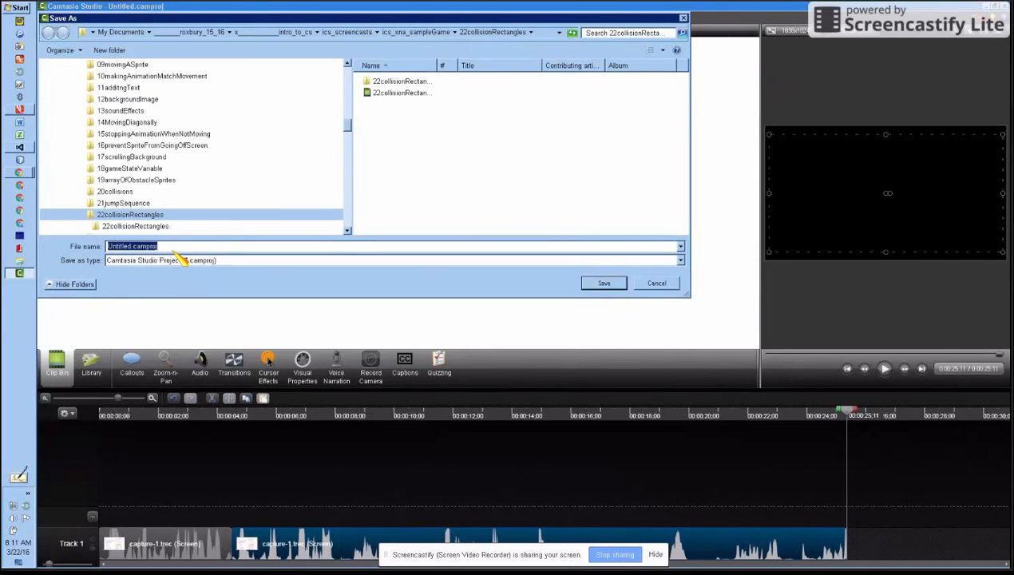
left_click_drag(349, 126, 349, 70)
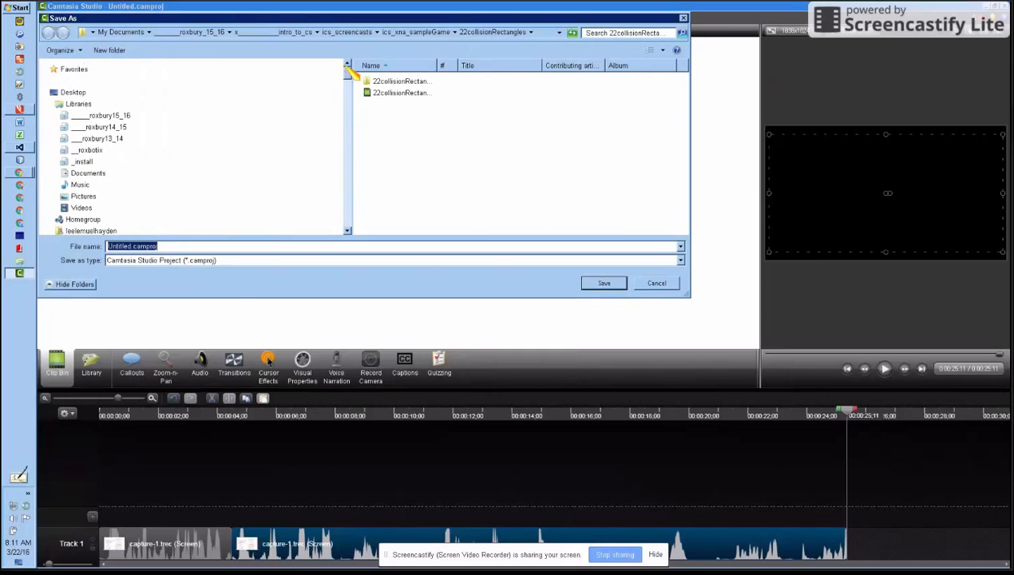
left_click(73, 92)
left_click(191, 247)
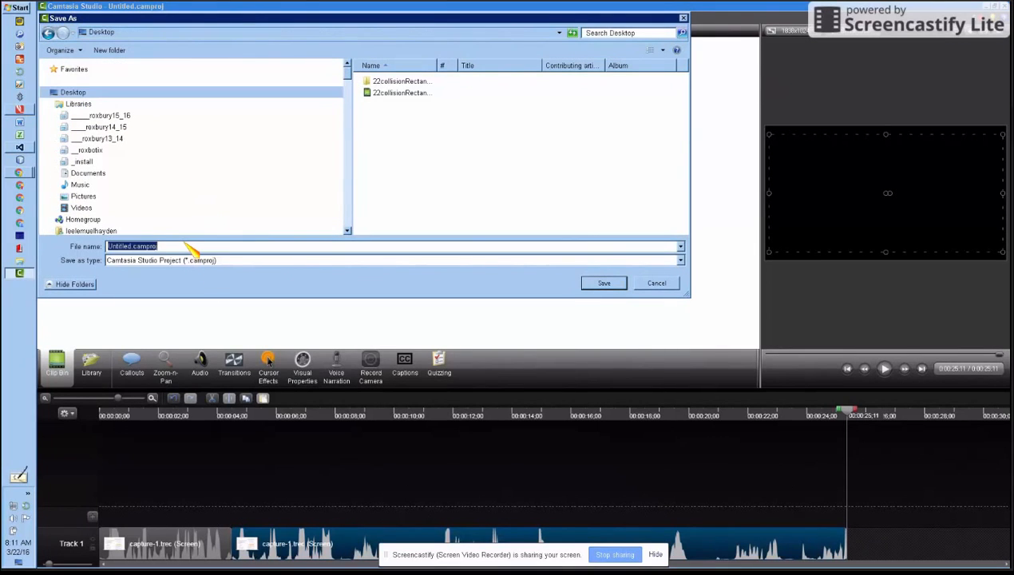
type("asdfasdf")
left_click(604, 284)
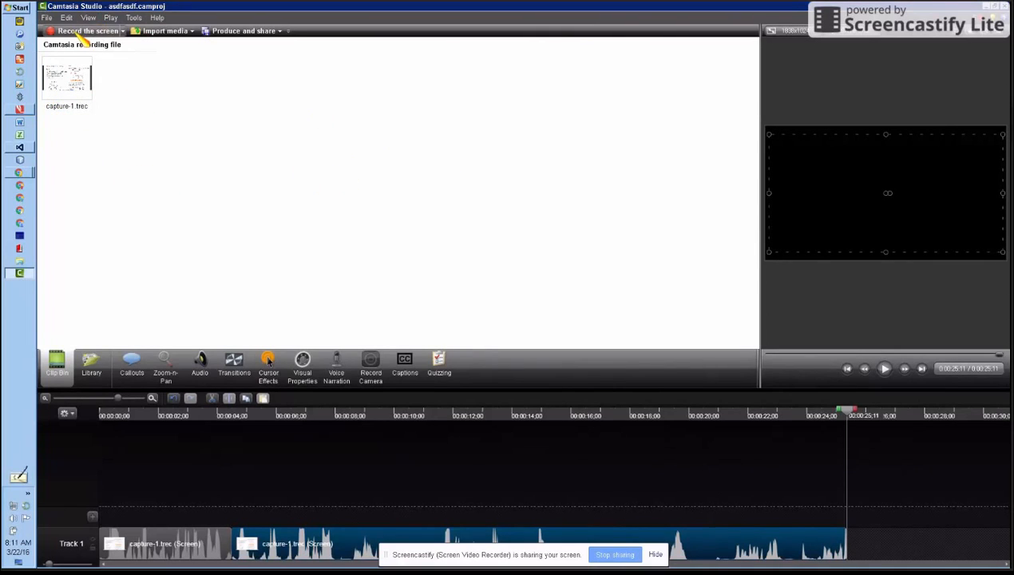
- Import the capture-1.trec recording from the Desktop into the Clip Bin
left_click(172, 34)
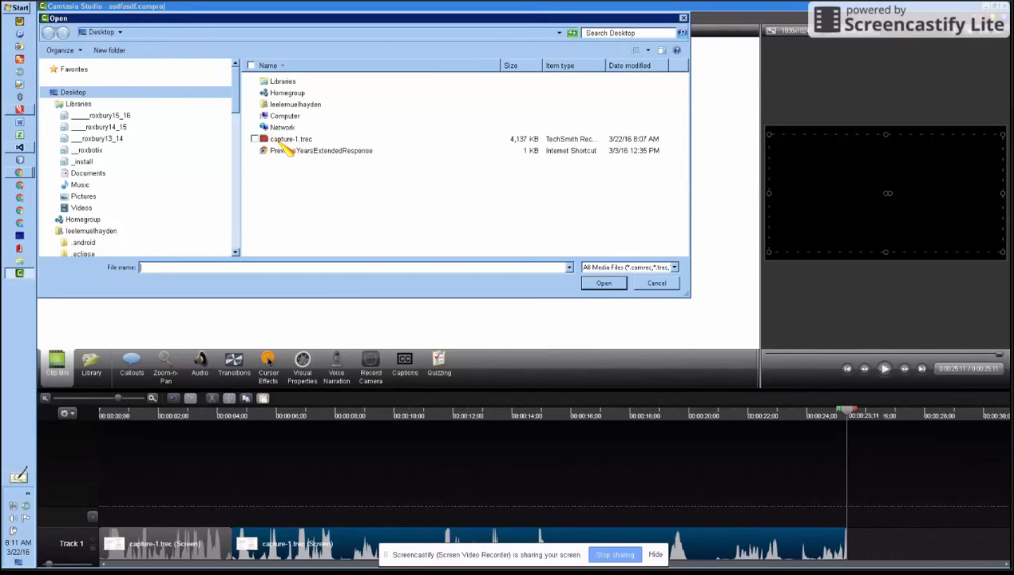
left_click(277, 140)
left_click(603, 283)
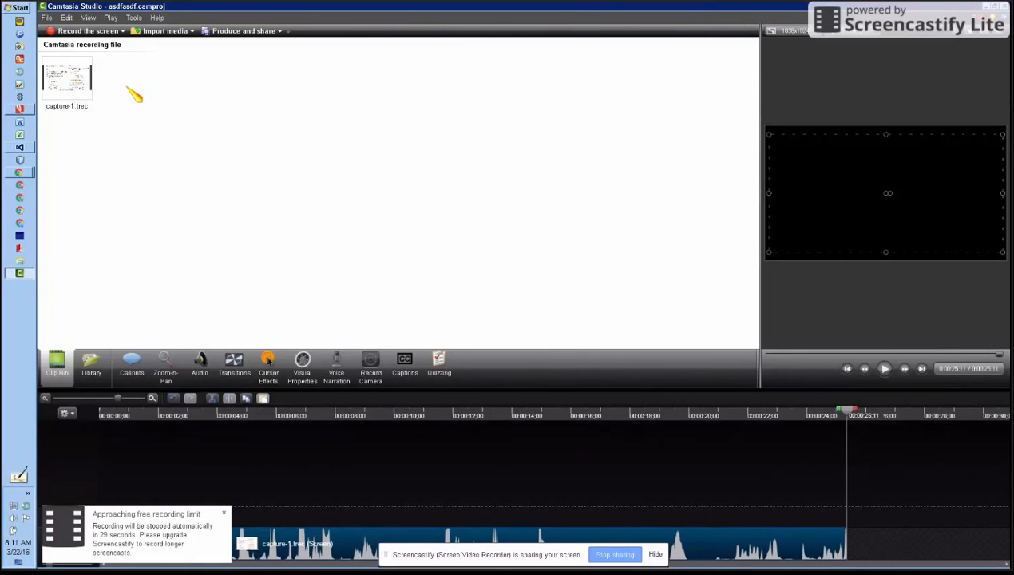
- Add capture-1.trec from the Clip Bin to Track 1 at the playhead, directly after the second clip
left_click(66, 79)
right_click(56, 88)
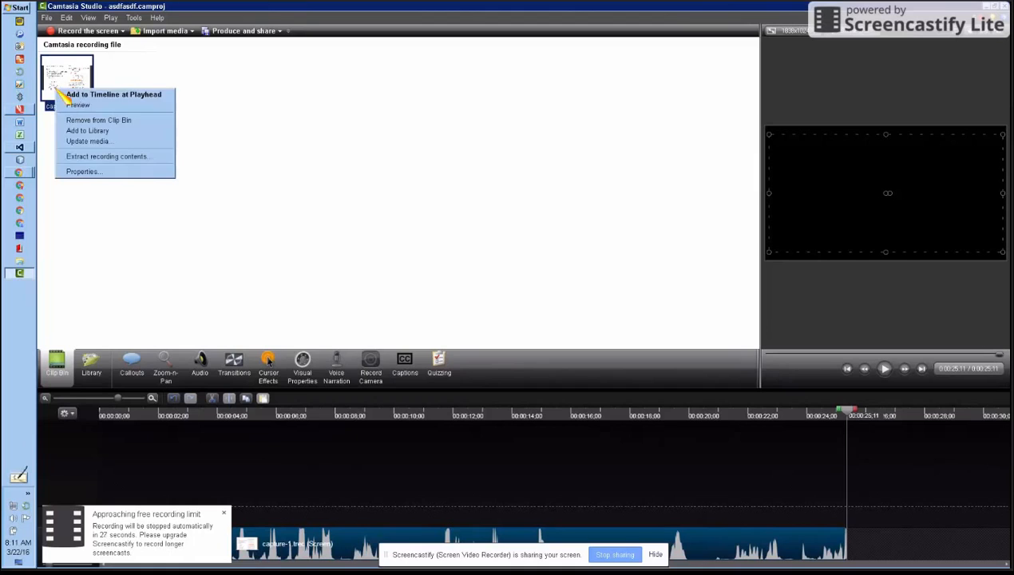
left_click(90, 95)
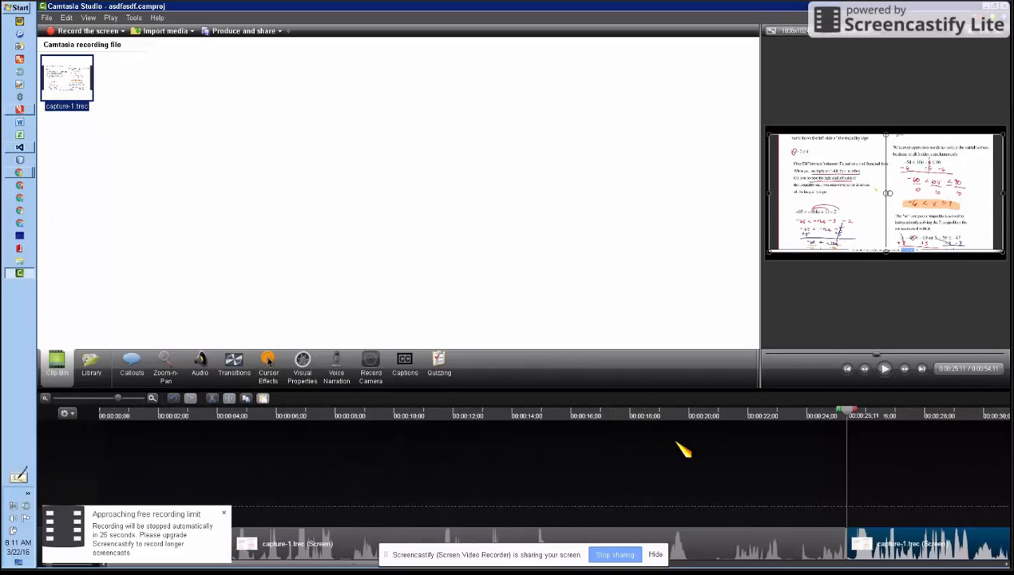
left_click(850, 414)
mouse_move(847, 409)
left_mouse_down()
mouse_move(889, 410)
mouse_move(836, 424)
mouse_move(848, 439)
mouse_move(842, 424)
mouse_move(851, 426)
left_mouse_up()
right_click(936, 561)
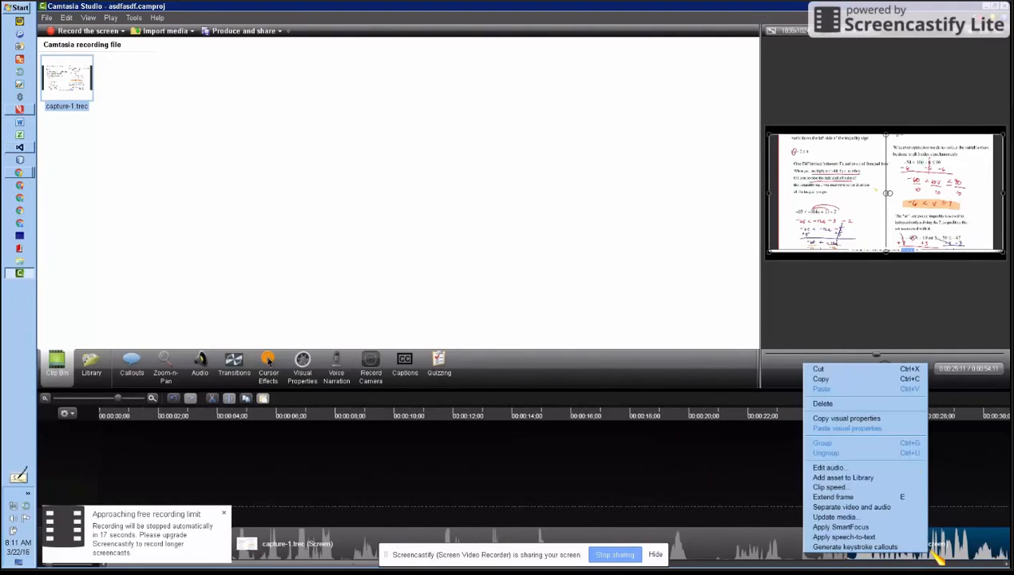
left_click(882, 369)
mouse_move(850, 421)
left_mouse_down()
mouse_move(729, 430)
mouse_move(848, 435)
left_mouse_up()
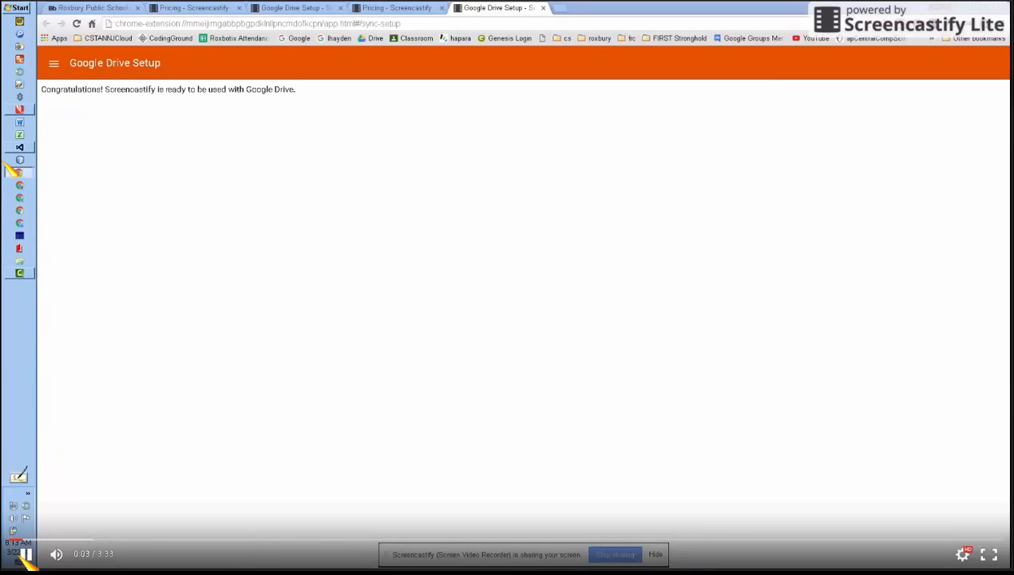
- Switch from the browser back to Camtasia Studio
left_click(20, 274)
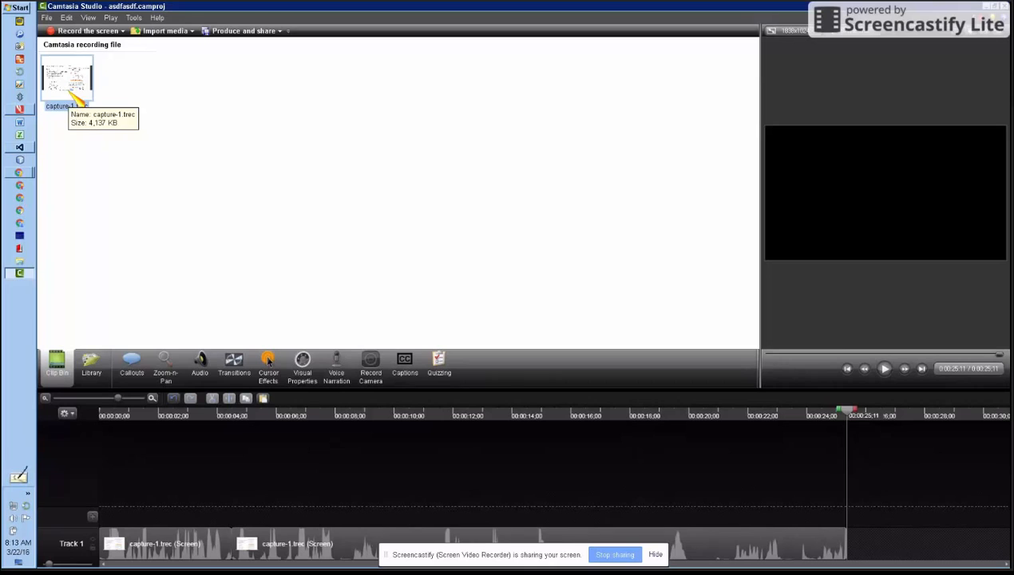
left_click(281, 32)
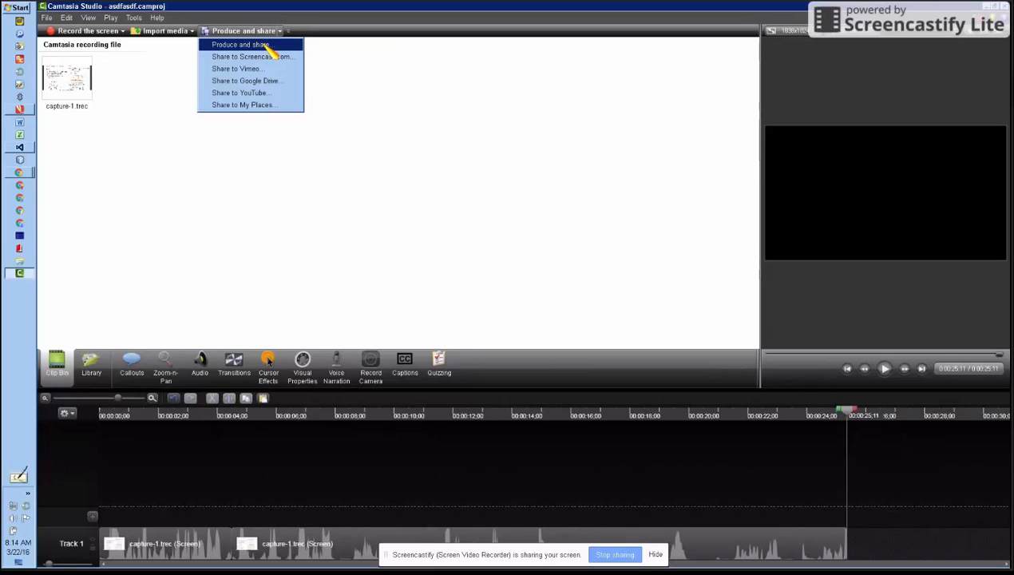
left_click(268, 47)
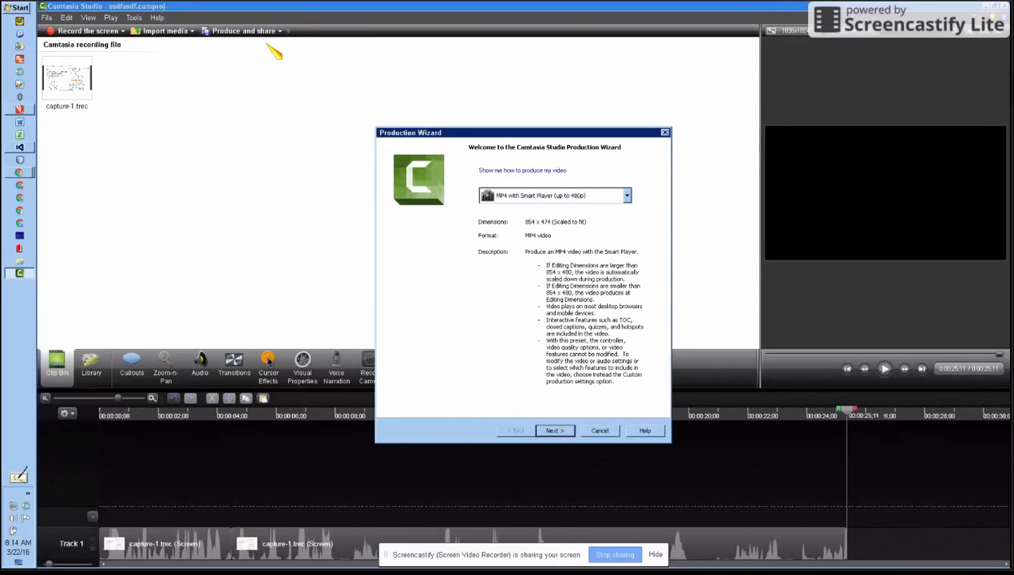
left_click(600, 430)
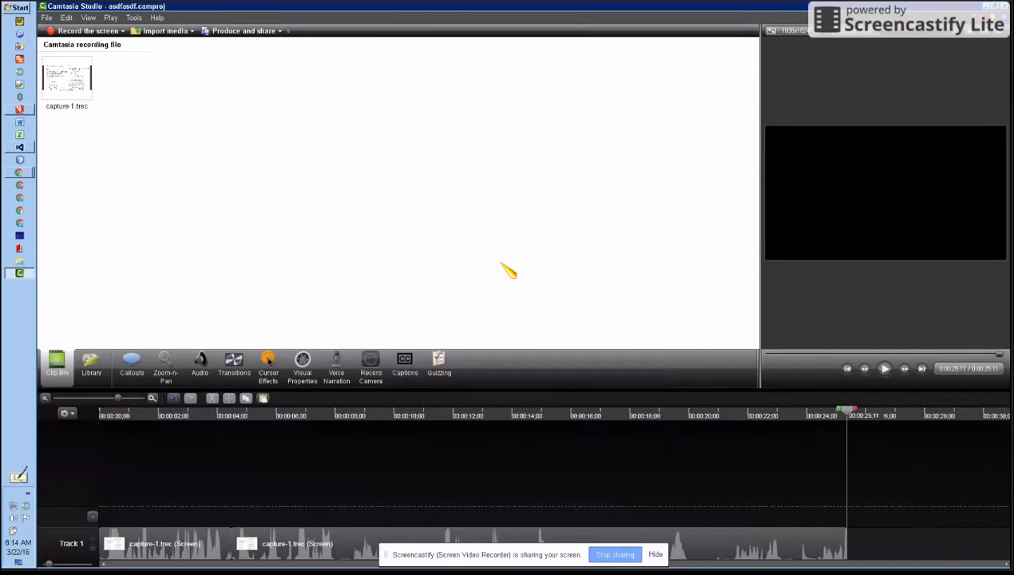
left_click(280, 34)
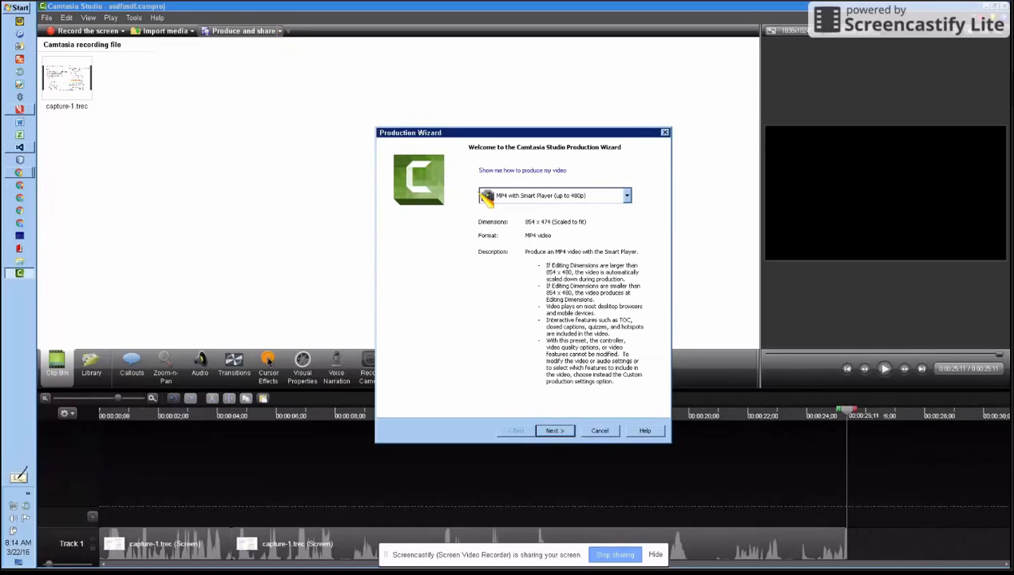
left_click(601, 431)
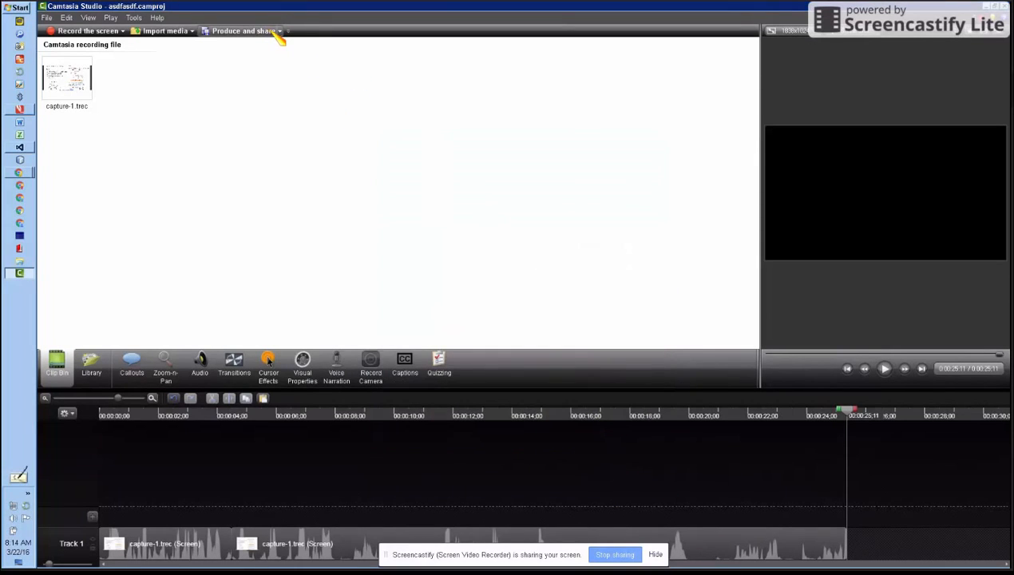
- Start producing the video with the MP4 with Smart Player (up to 1080p) preset and continue to the output file settings
left_click(281, 32)
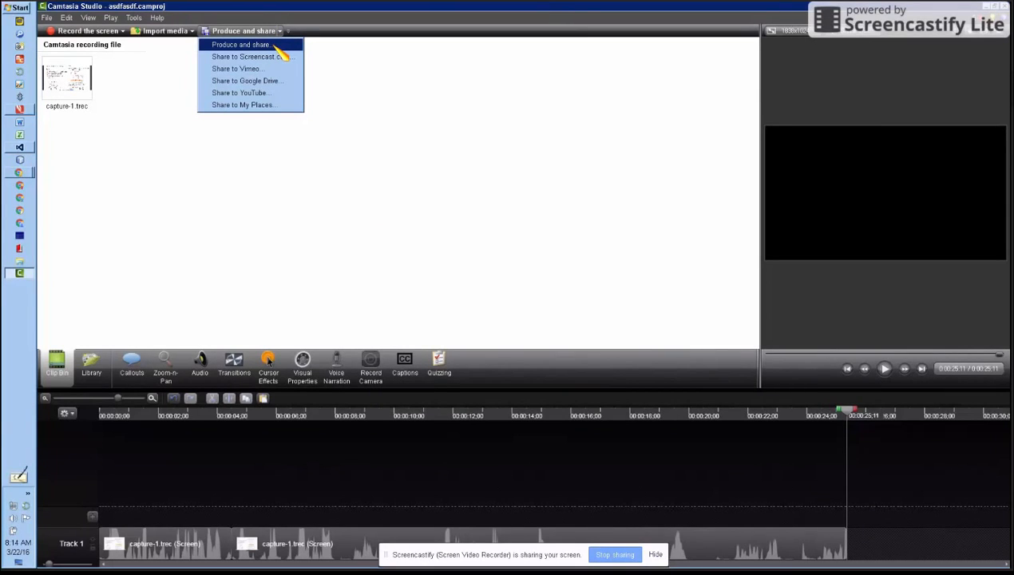
left_click(275, 44)
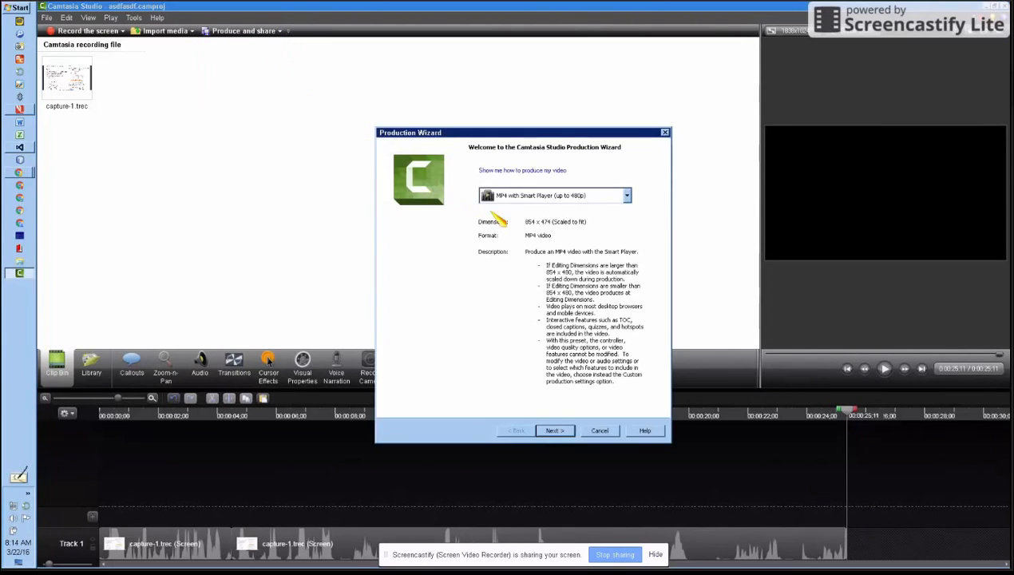
left_click(631, 199)
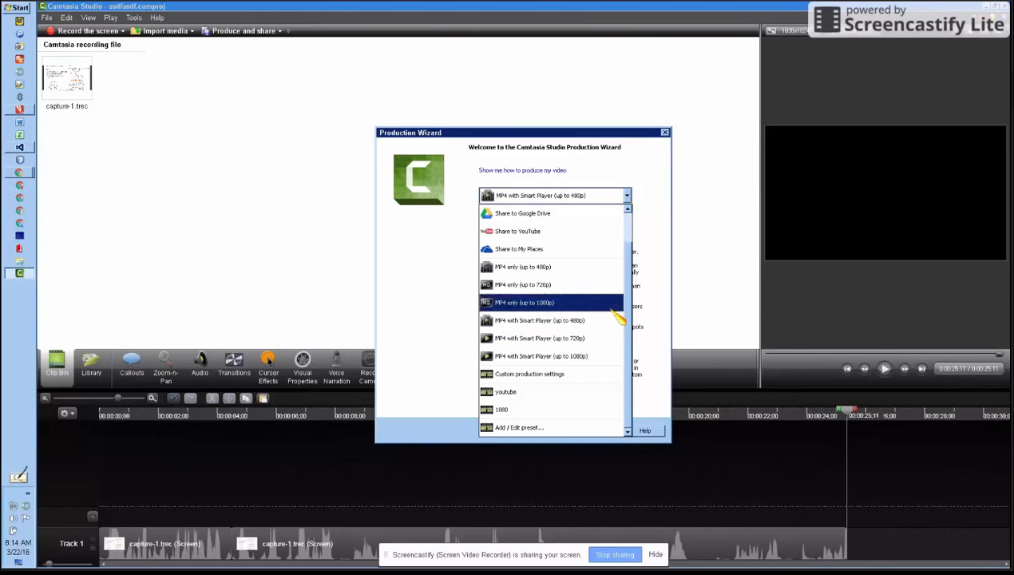
left_click(613, 356)
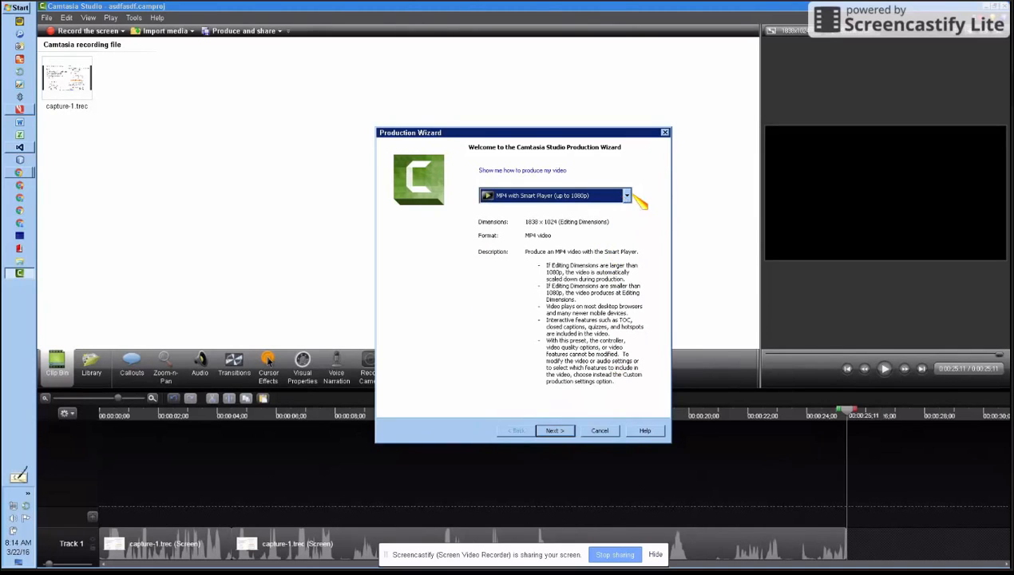
left_click(627, 196)
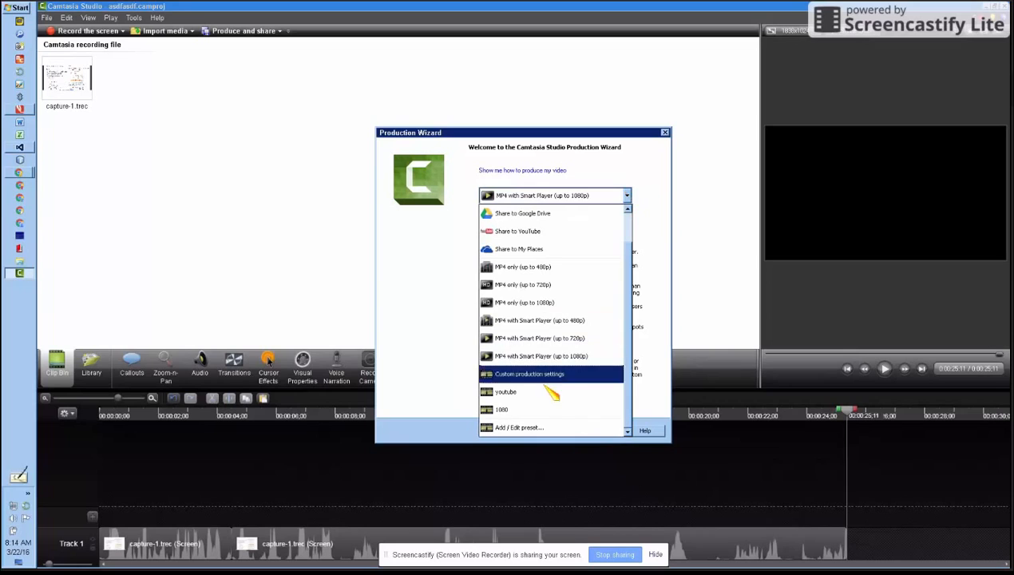
left_click(563, 356)
left_click(628, 197)
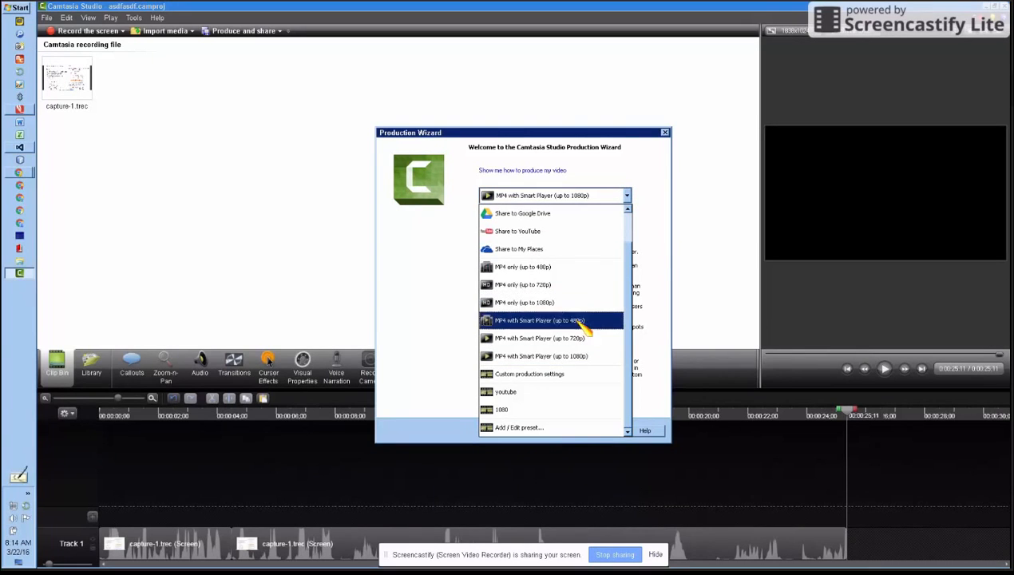
left_click(592, 363)
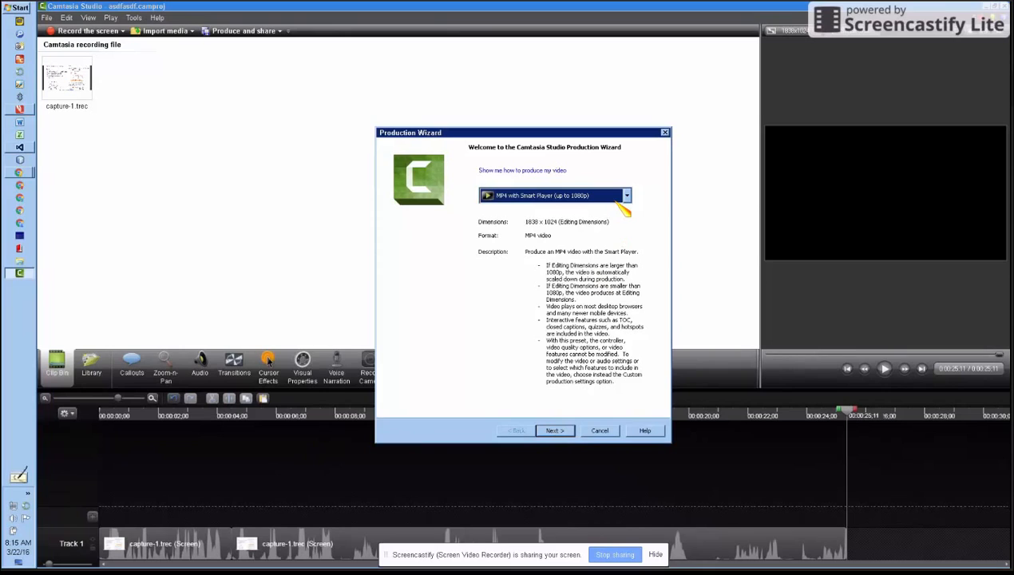
left_click(625, 198)
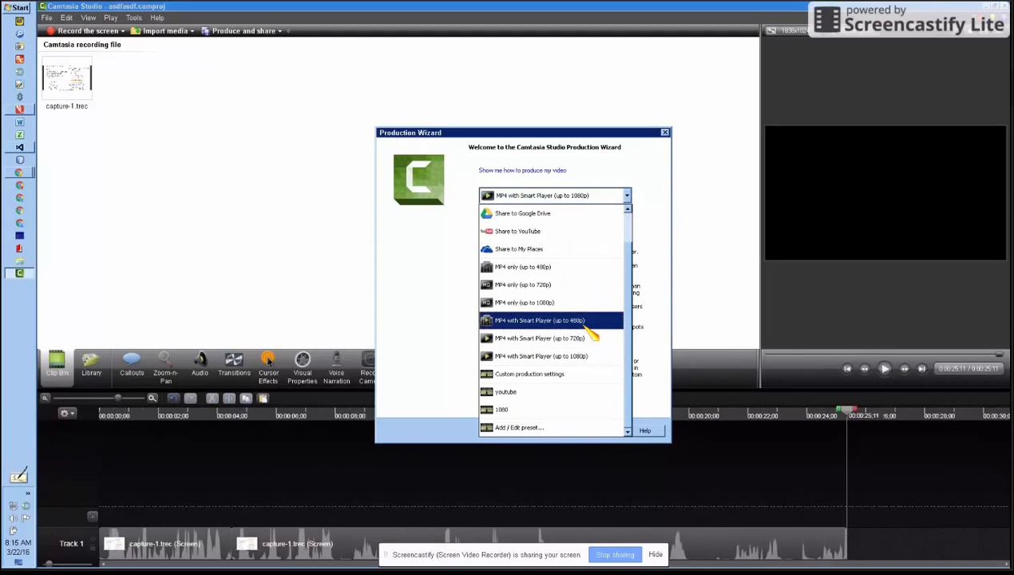
left_click(581, 356)
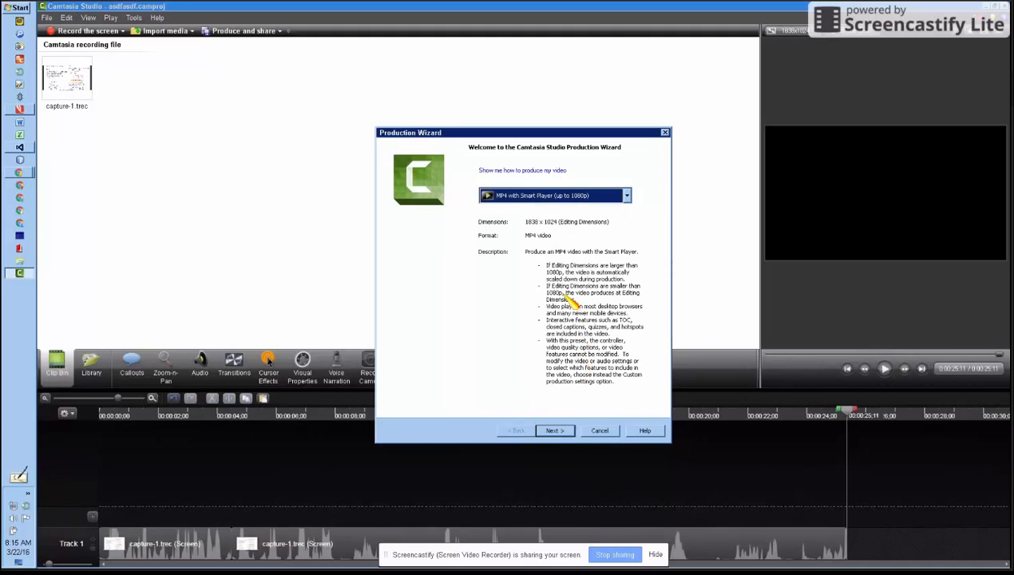
left_click(554, 430)
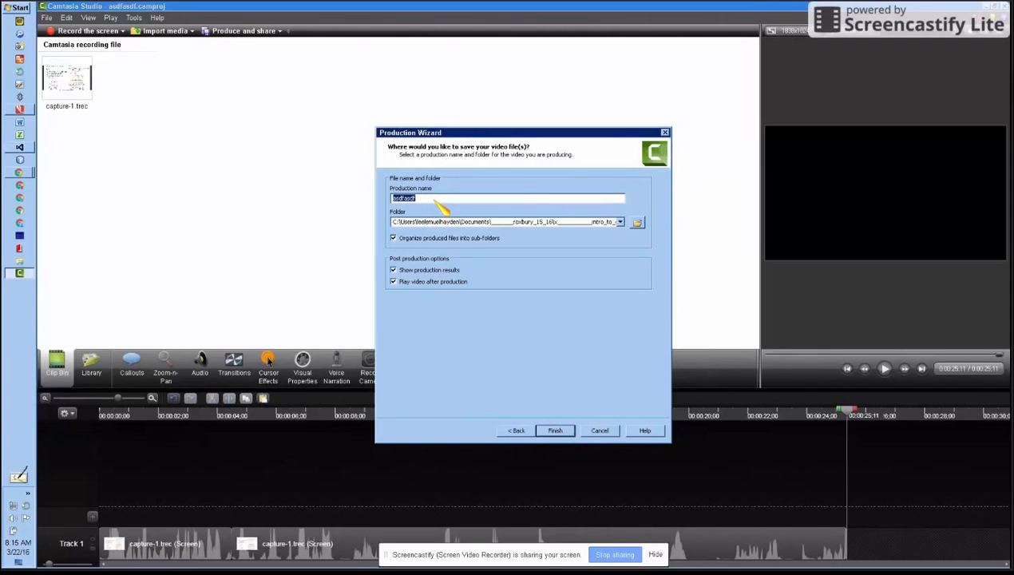
- Create a new folder on the Desktop, keeping the name New folder, and open it as the production's save location
left_click(637, 223)
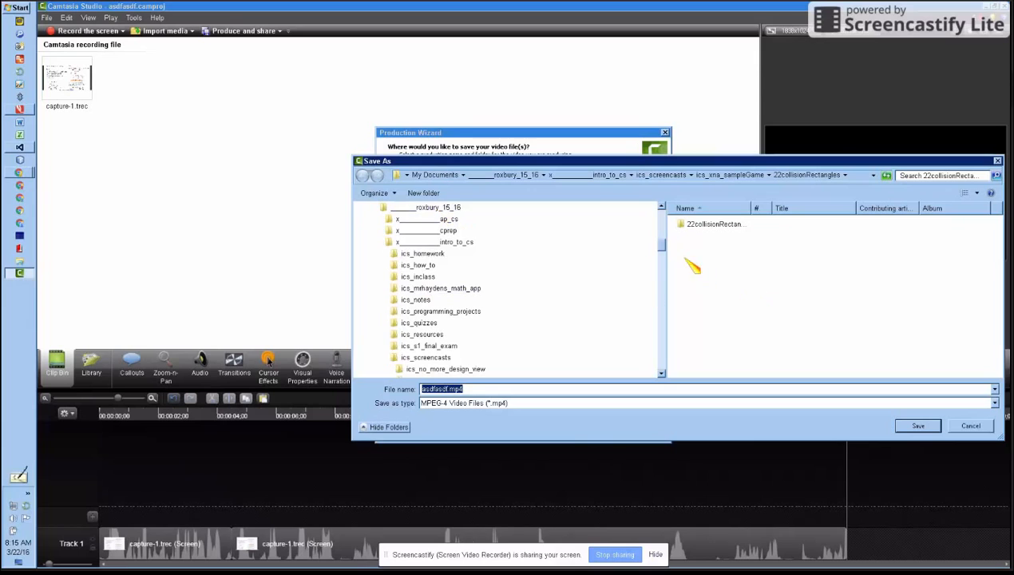
scroll(664, 246, "up", 5)
left_click(387, 219)
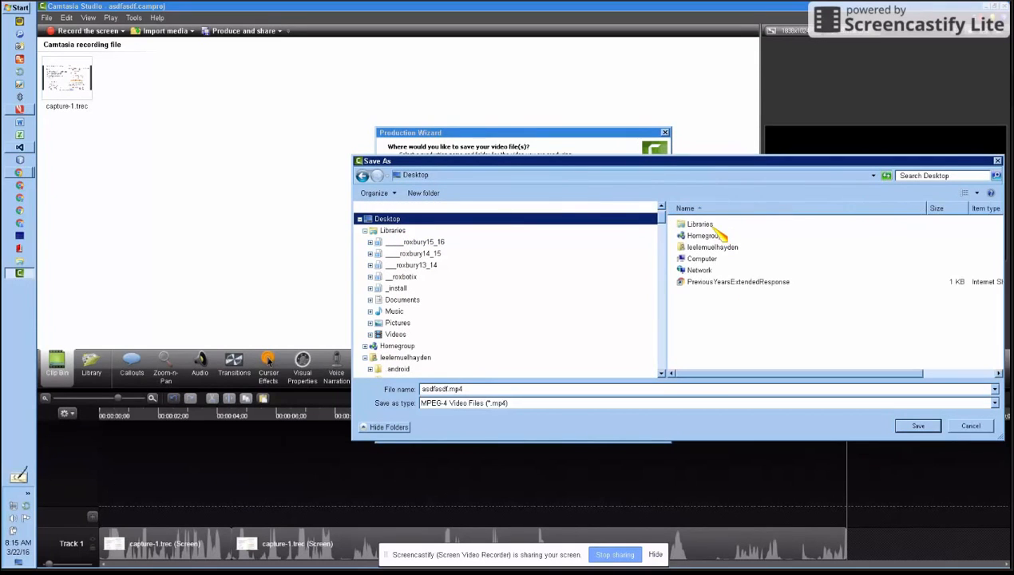
left_click(700, 296)
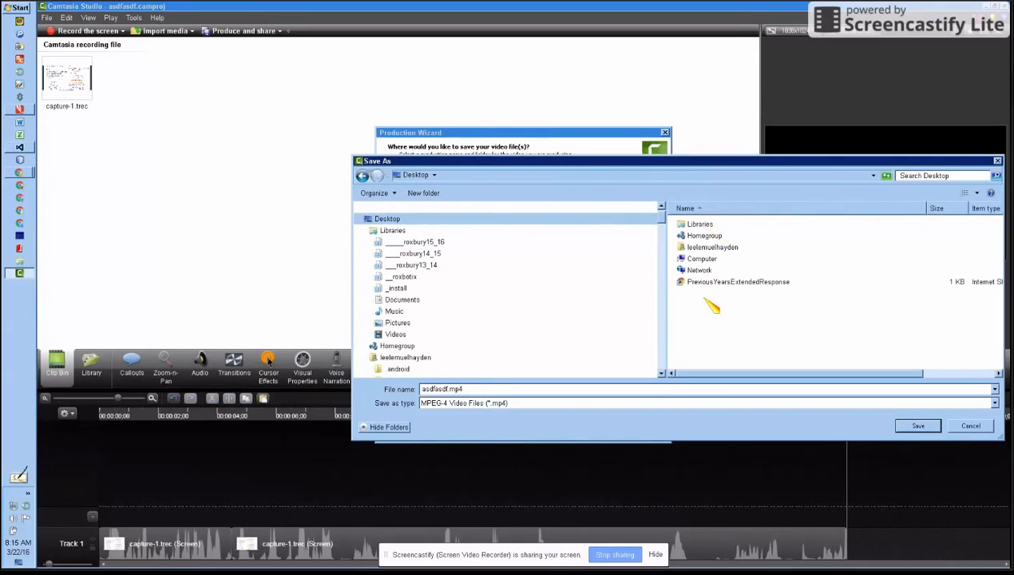
left_click(439, 193)
left_click(746, 319)
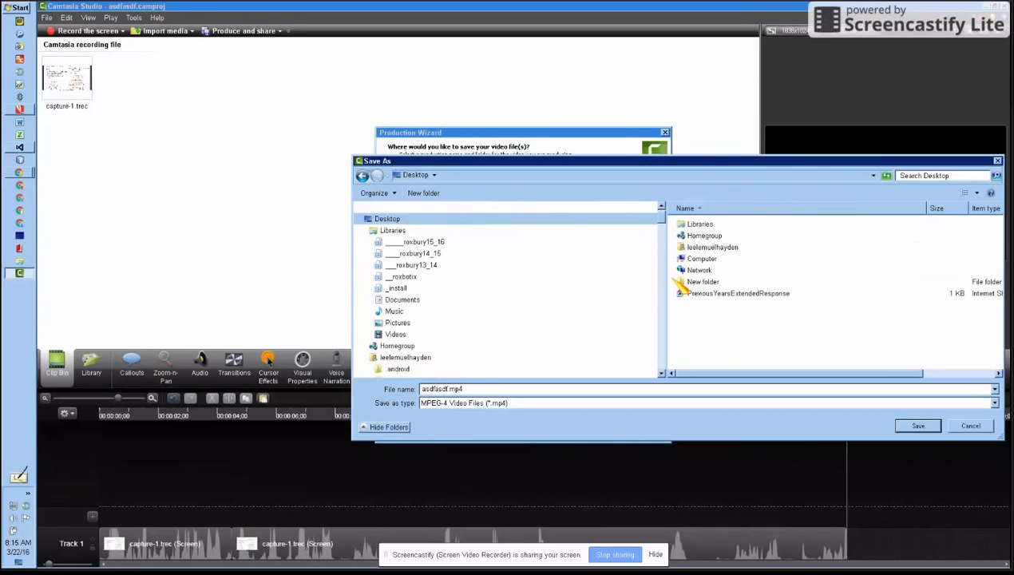
double_click(706, 283)
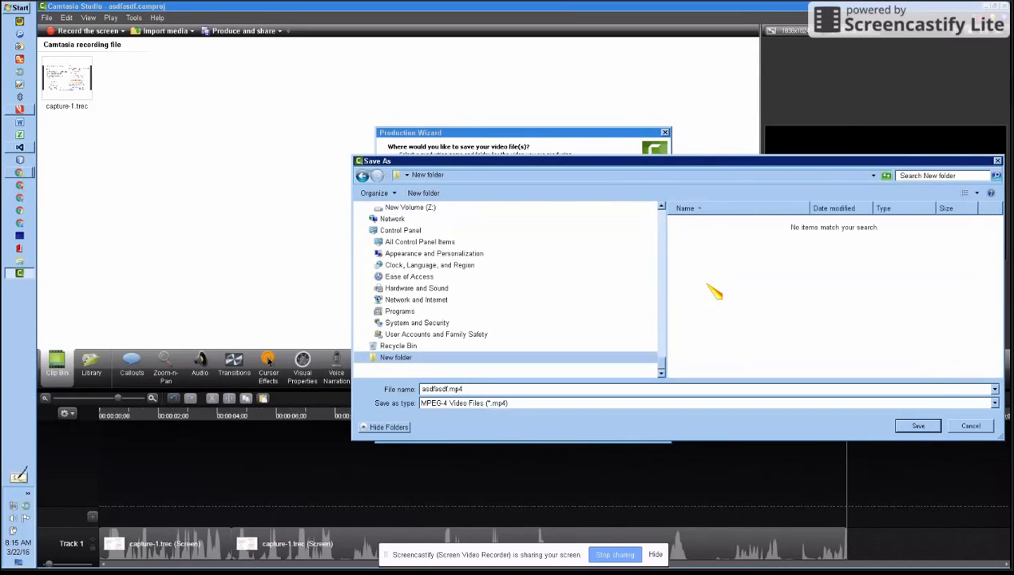
- Name the produced video sample_screencast, save that name, and start rendering the project
left_click(488, 391)
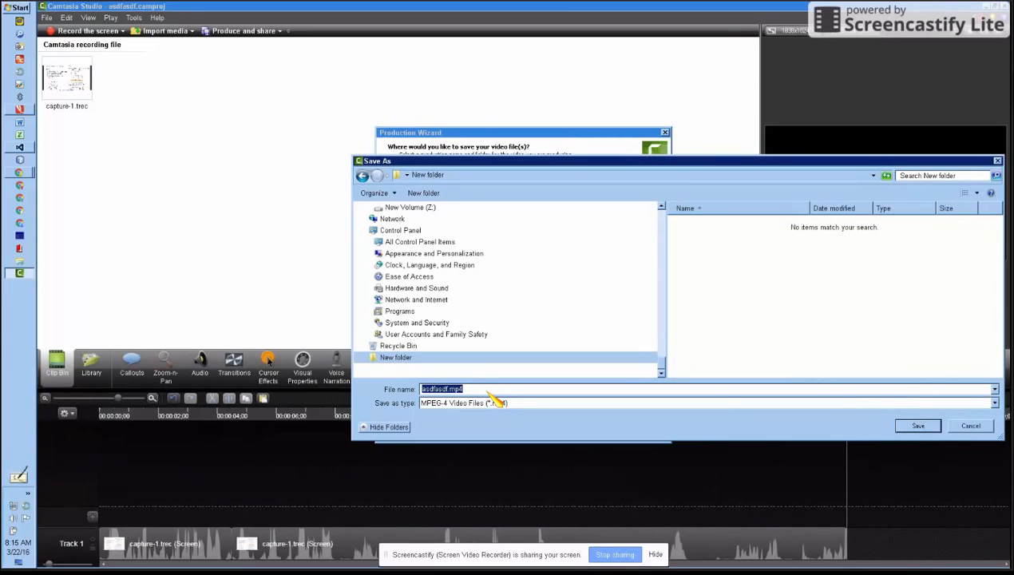
type("sample_sc")
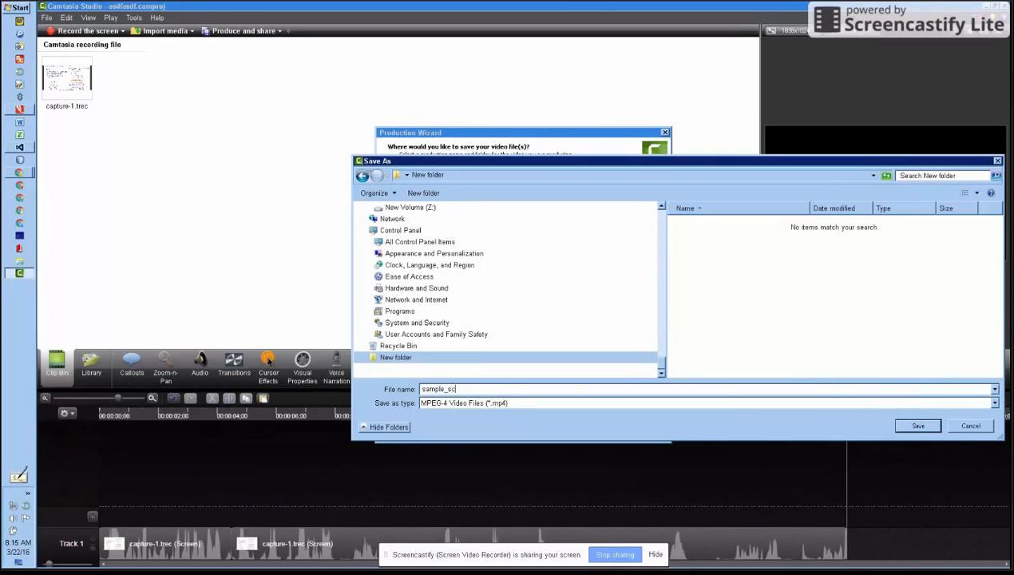
type("reencast")
left_click(922, 426)
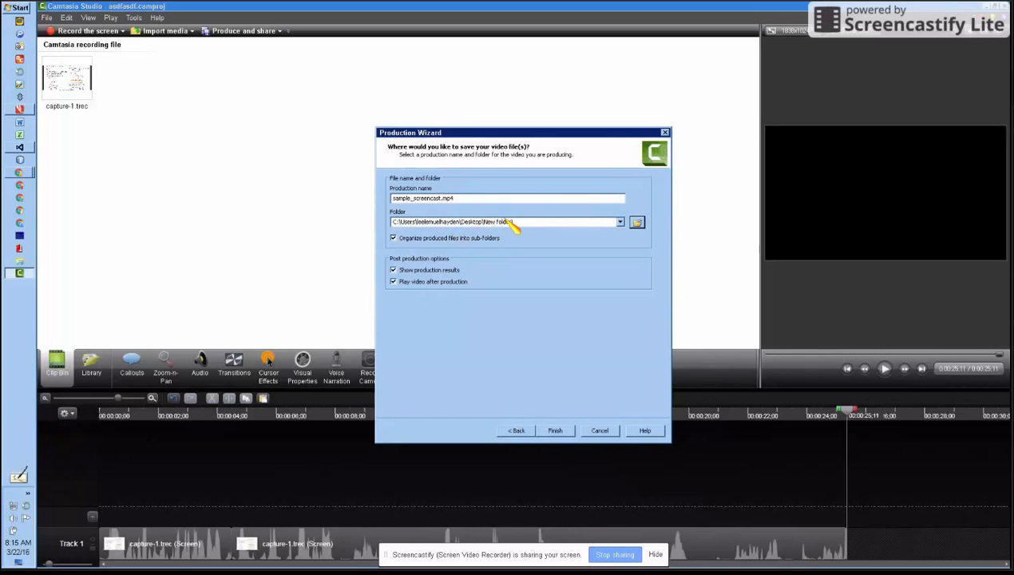
left_click(557, 436)
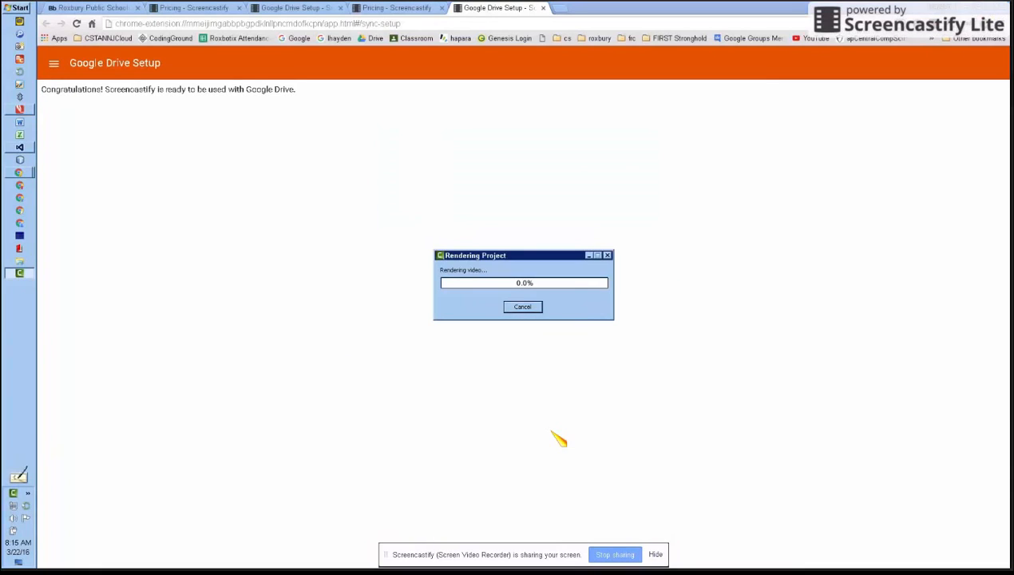